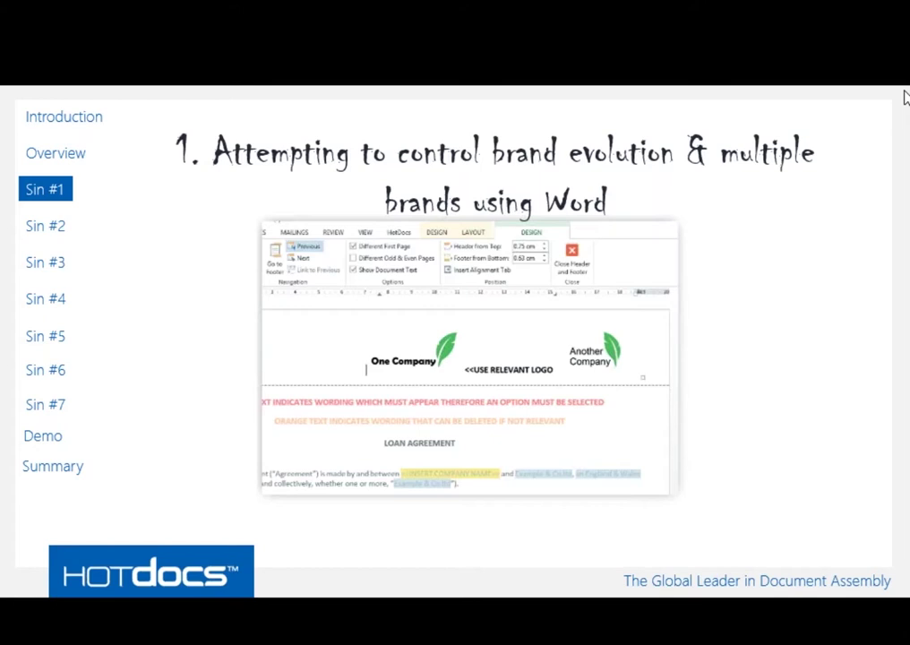
Step: Advance the slide show to the Sin #2 slide on Find and Replace
key(Right)
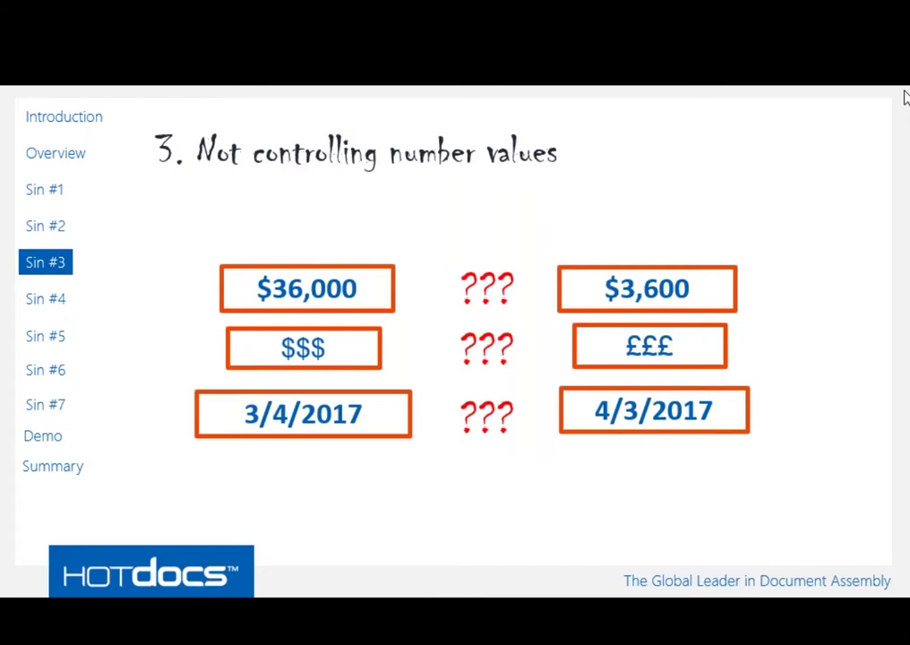
key(Right)
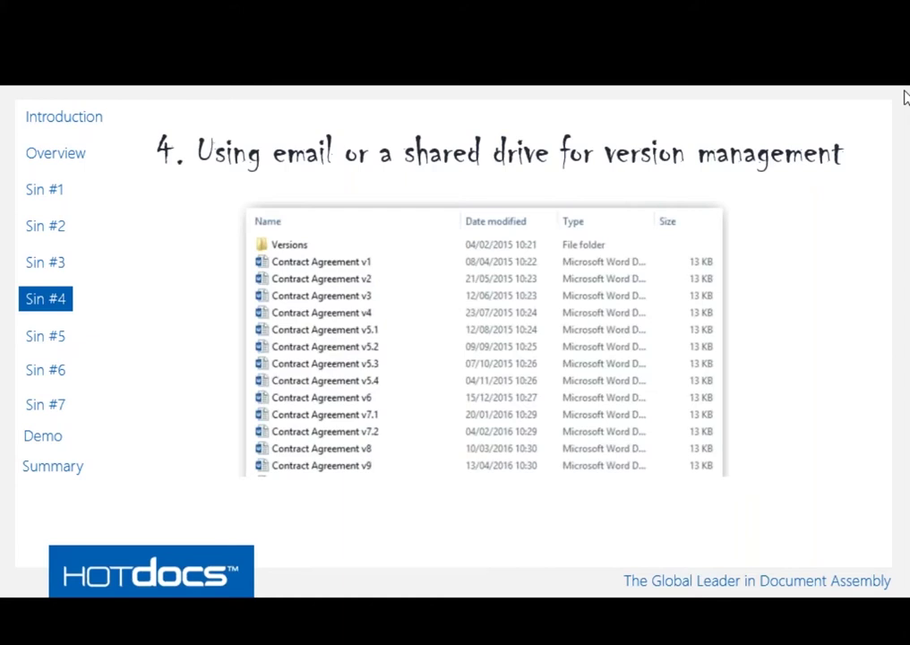
Step: Advance the slide show to the Sin #5 slide on ad-hoc editing
key(Right)
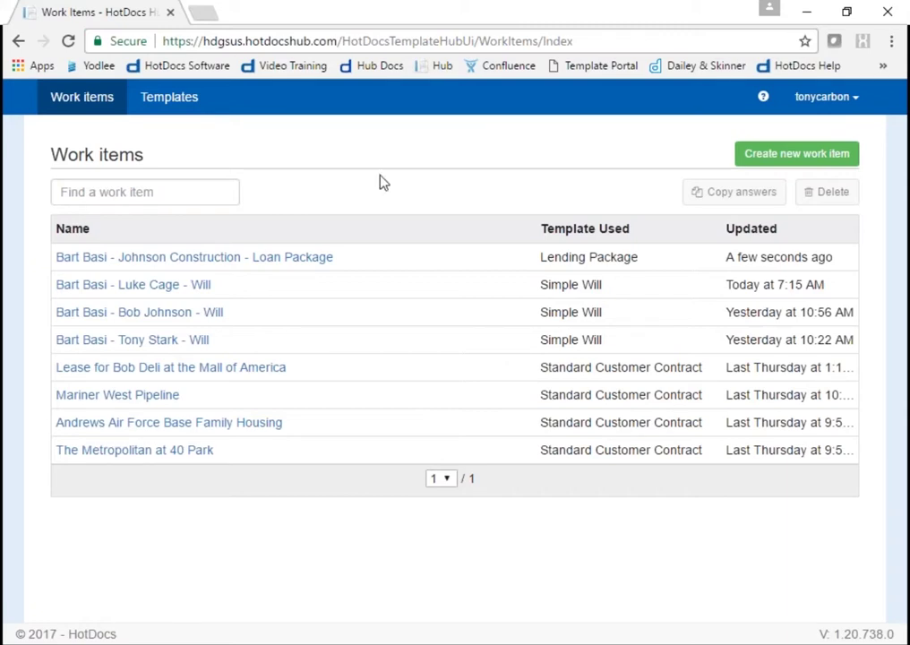
Step: Open the Johnson Construction Loan Package work item from the Work items list
click(237, 259)
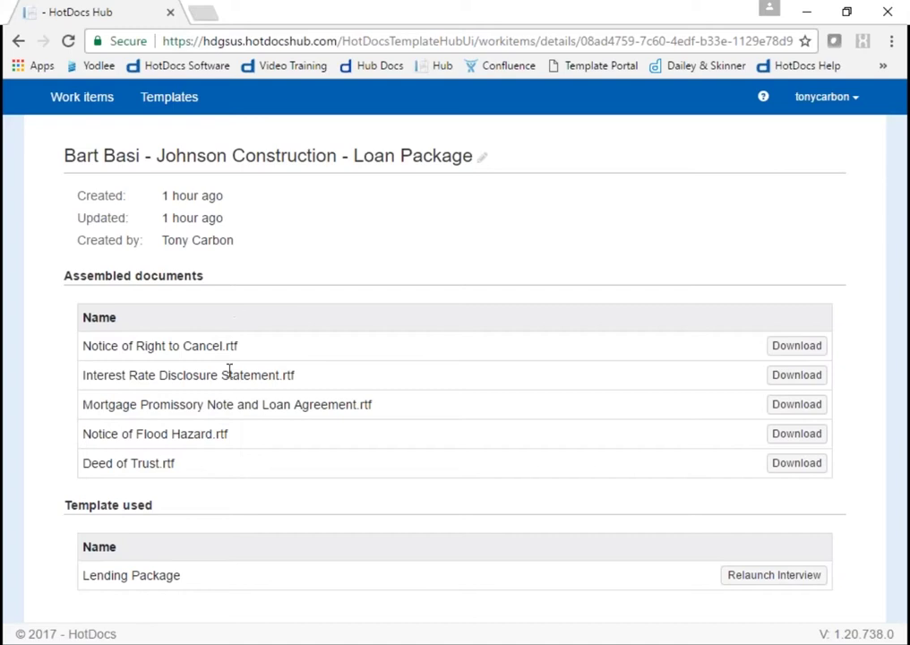
Step: Go back from the Johnson Construction work item to the Work items list
click(71, 105)
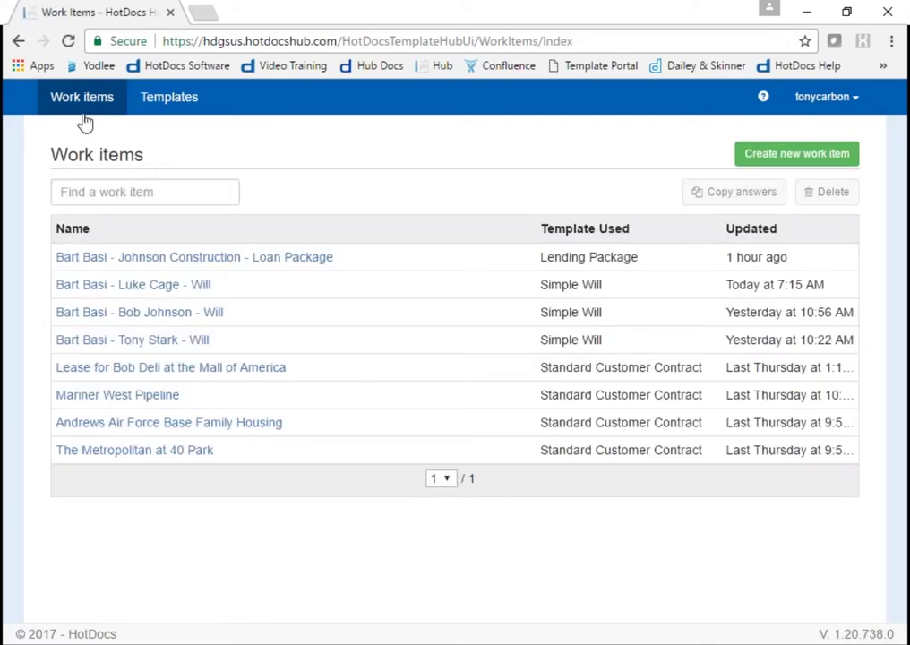
Step: Create a work item named for the new client from the Simple Will template and launch its interview
click(794, 154)
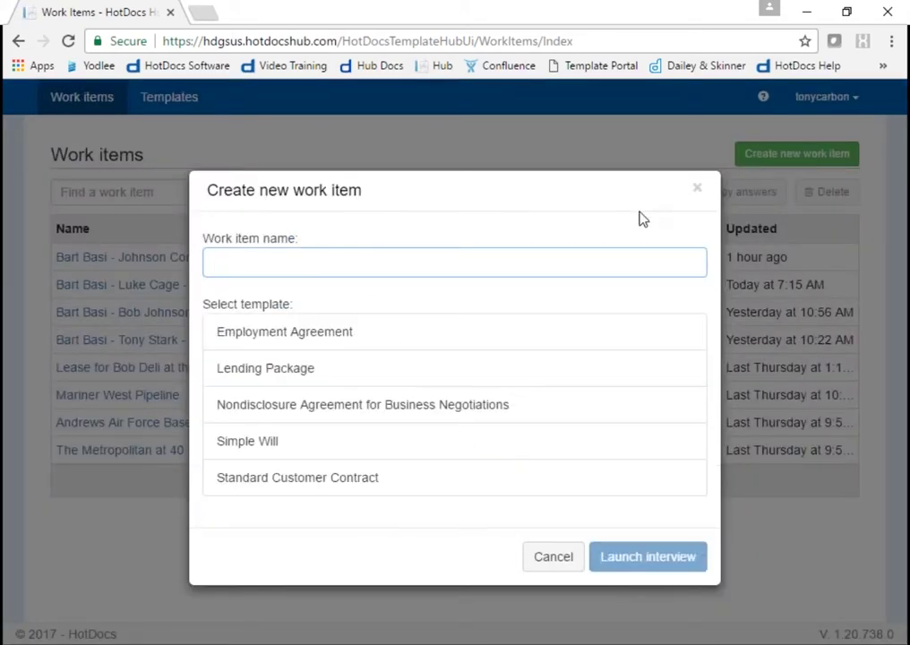
text(Bart Basi - Pepper Potts)
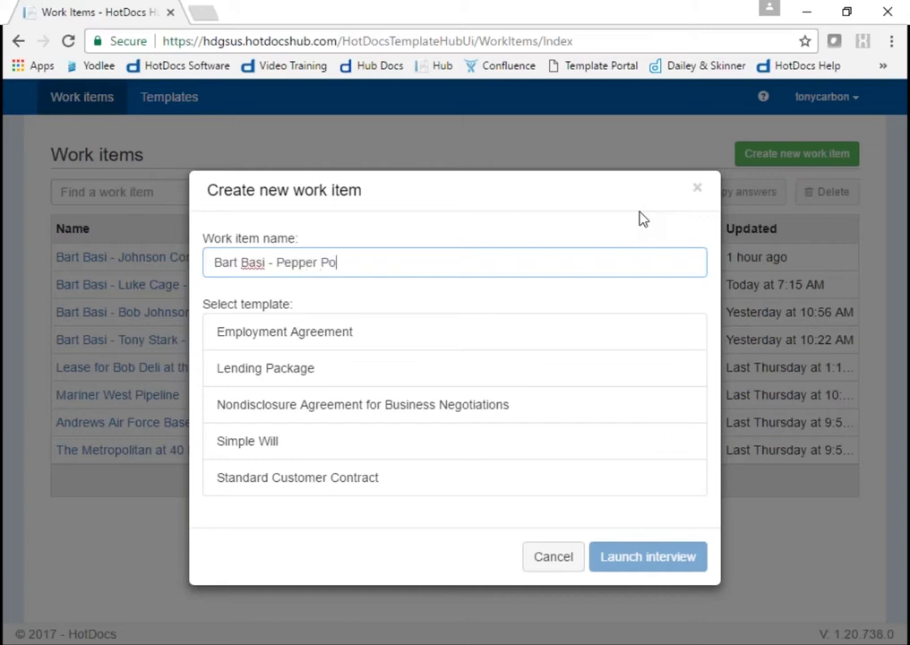
click(262, 444)
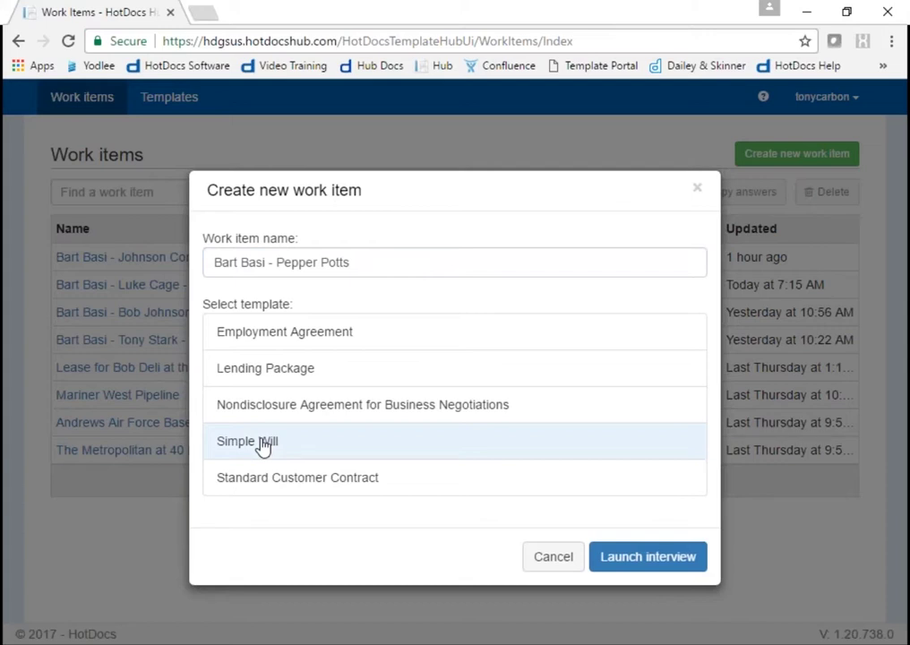
click(652, 558)
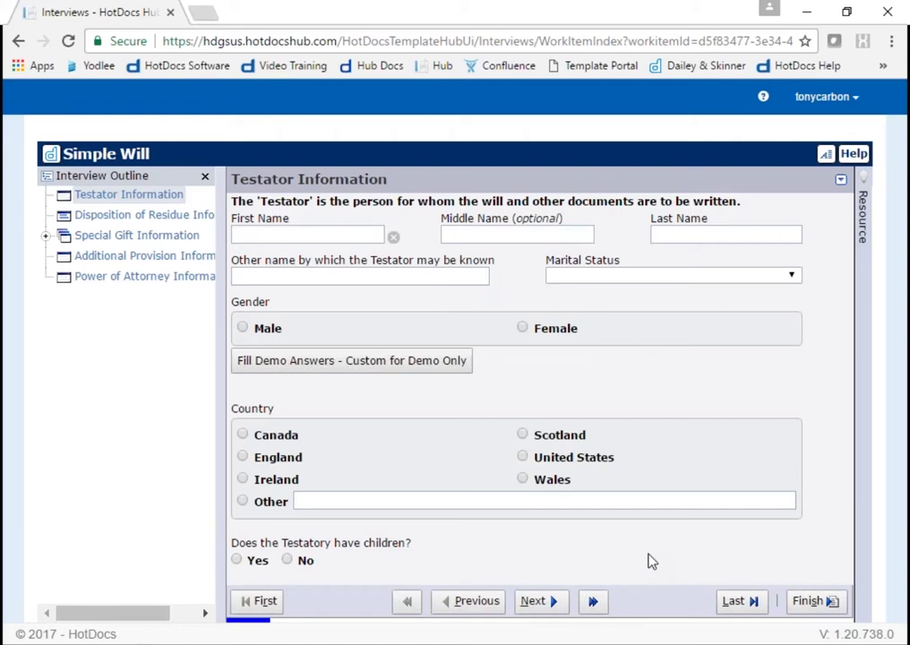
Step: Enter the testator's first and last name, Married, Female, then continue to the children pages
text(pepper)
key(Tab)
key(Tab)
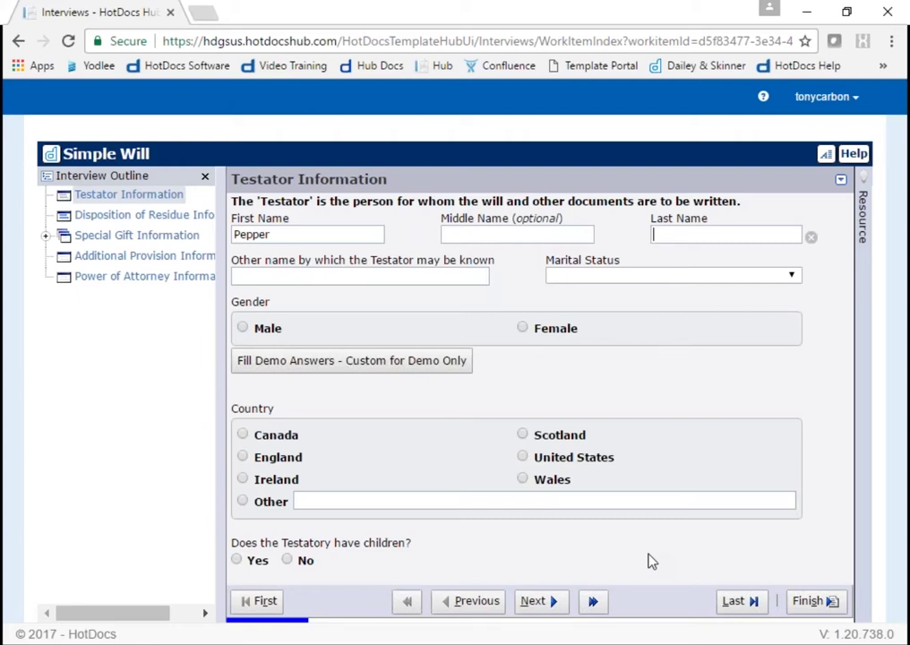
text(Potts)
key(Tab)
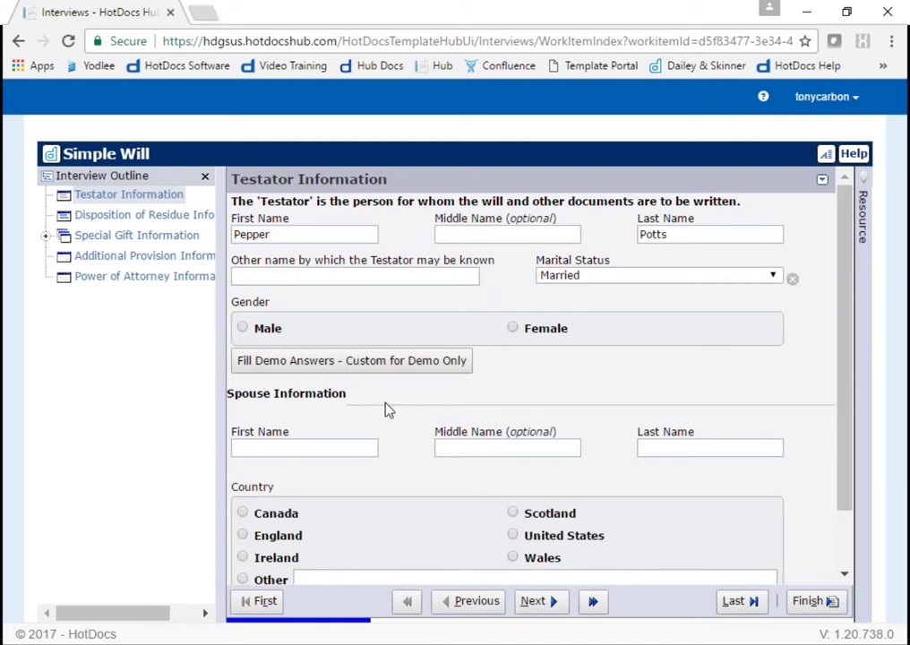
click(513, 327)
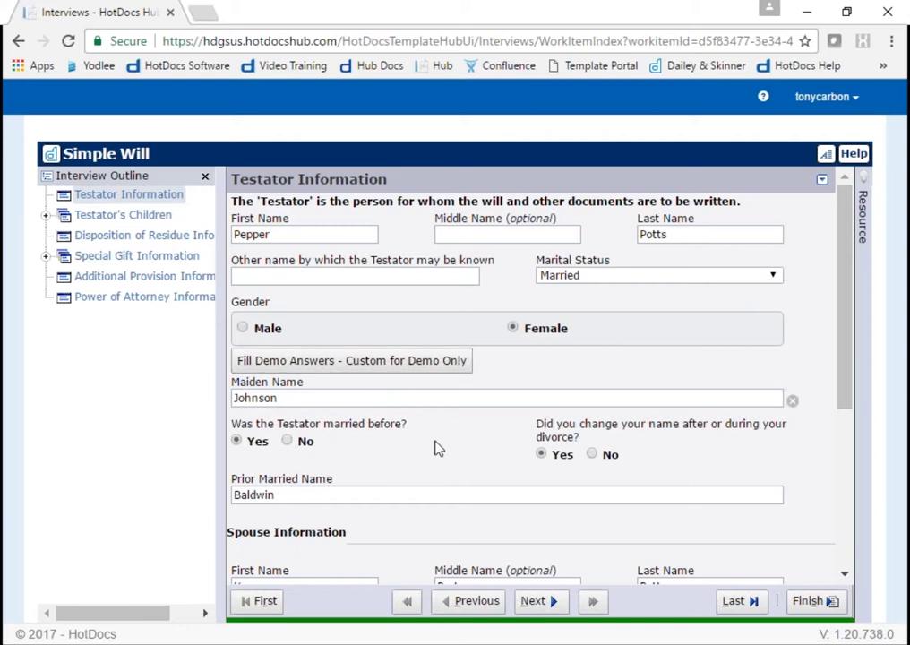
click(551, 603)
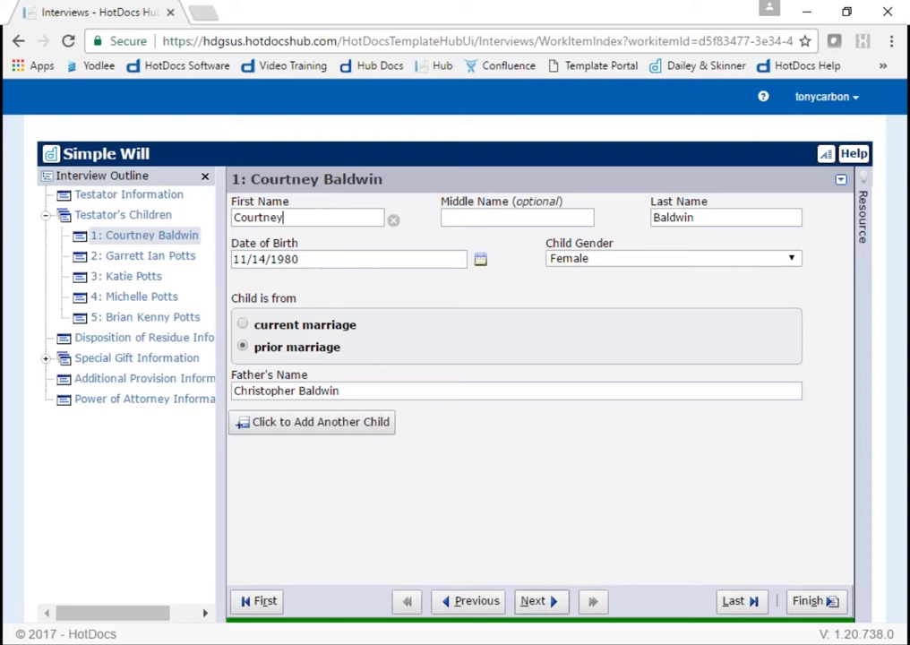
Step: Move through the child, residue and two special gift pages, then finish to assemble the documents
click(537, 602)
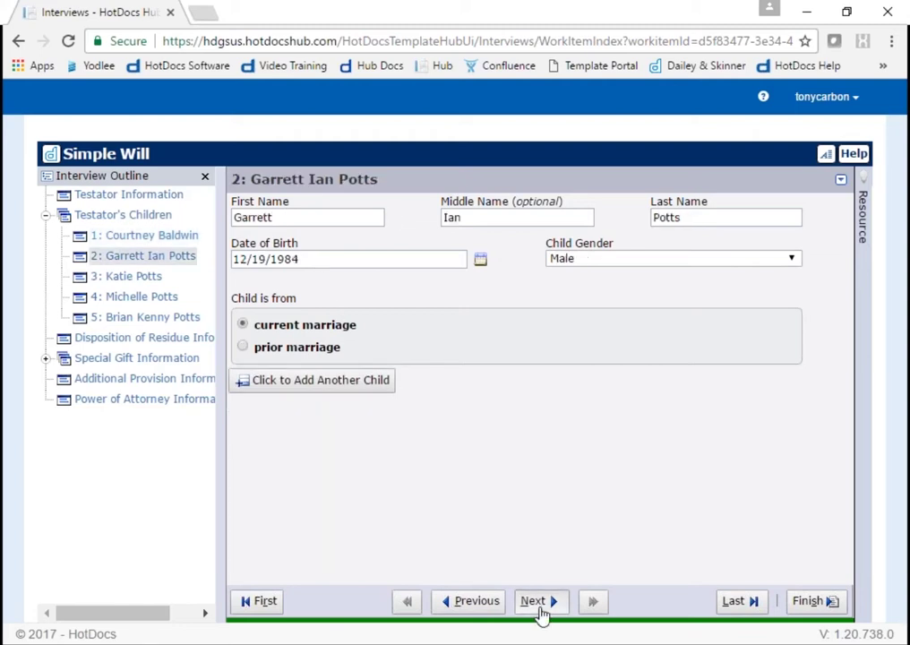
click(537, 603)
click(537, 602)
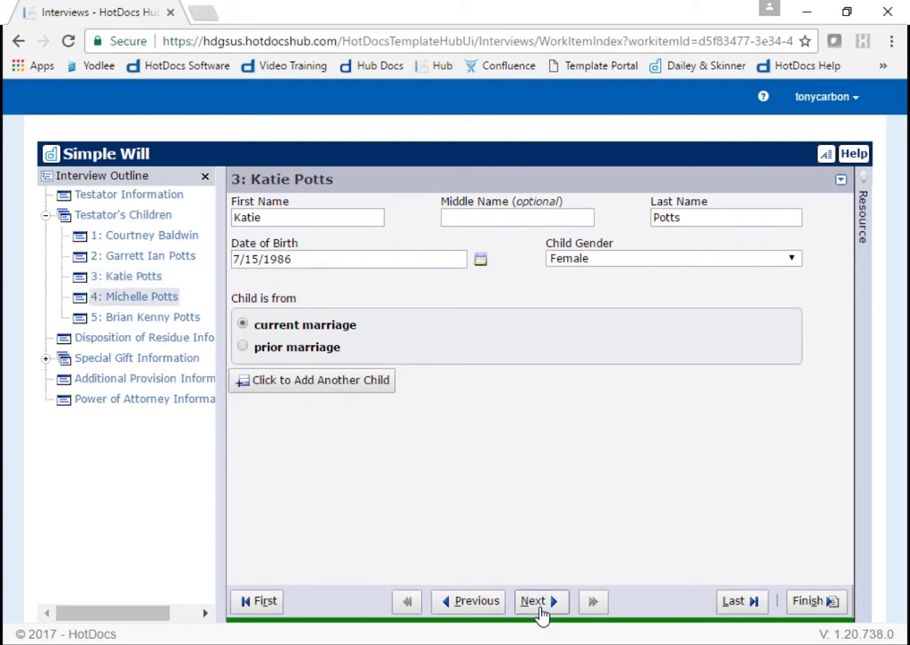
click(538, 605)
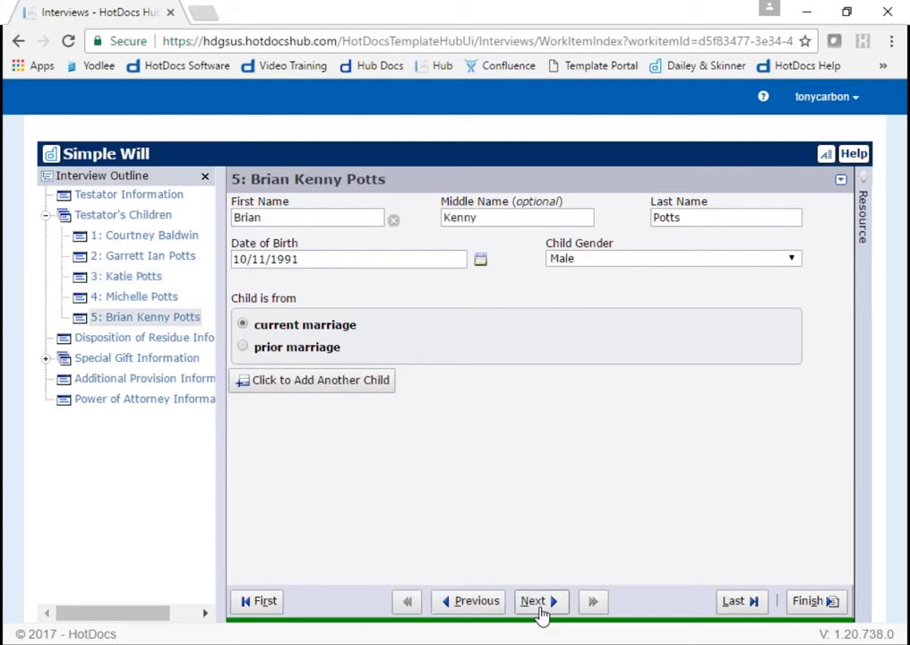
click(540, 612)
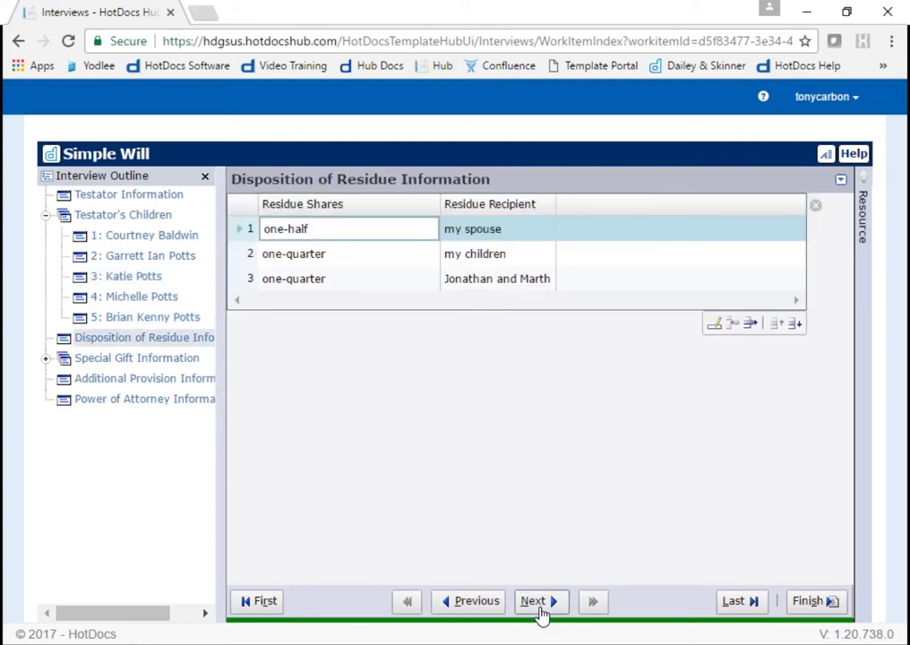
click(539, 612)
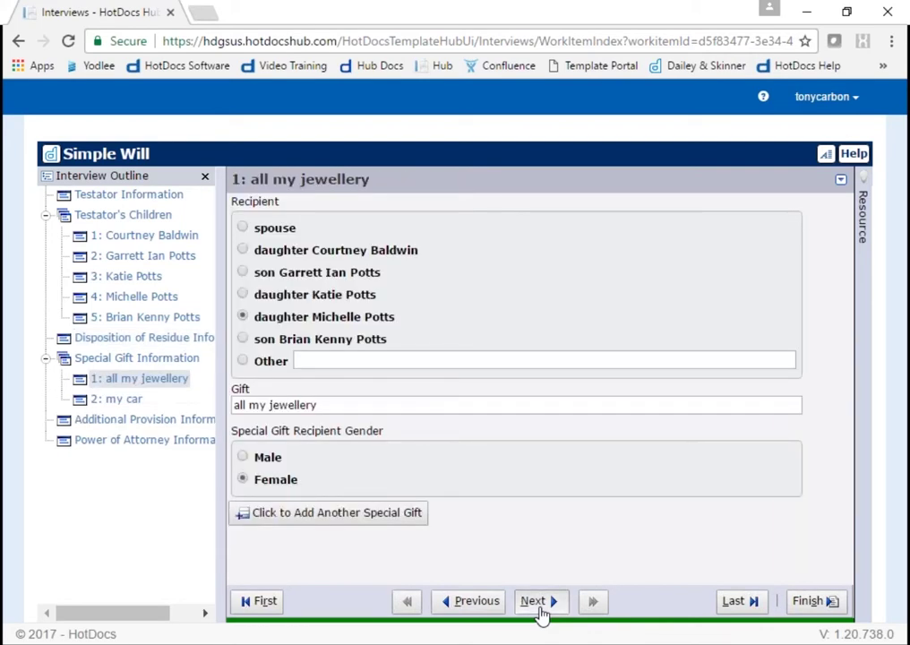
click(540, 612)
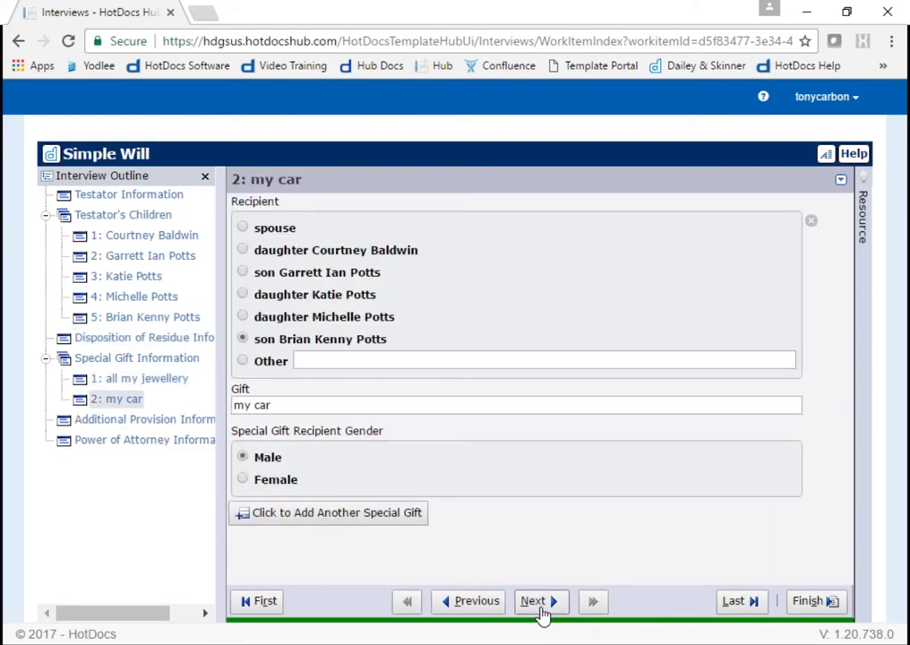
click(808, 601)
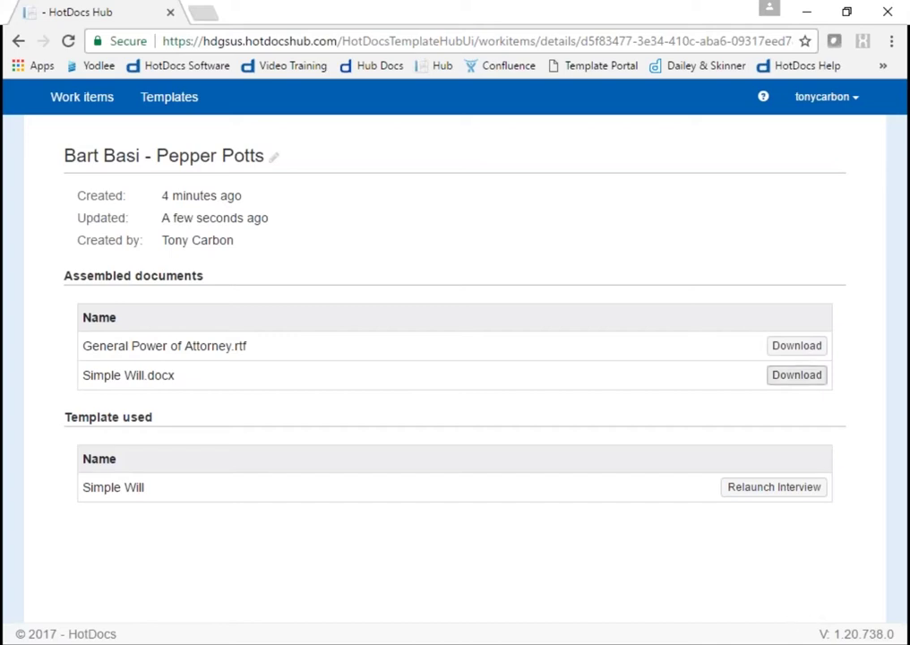
Step: Download General Power of Attorney.rtf and Simple Will.docx, then open the Simple Will in Word
click(795, 345)
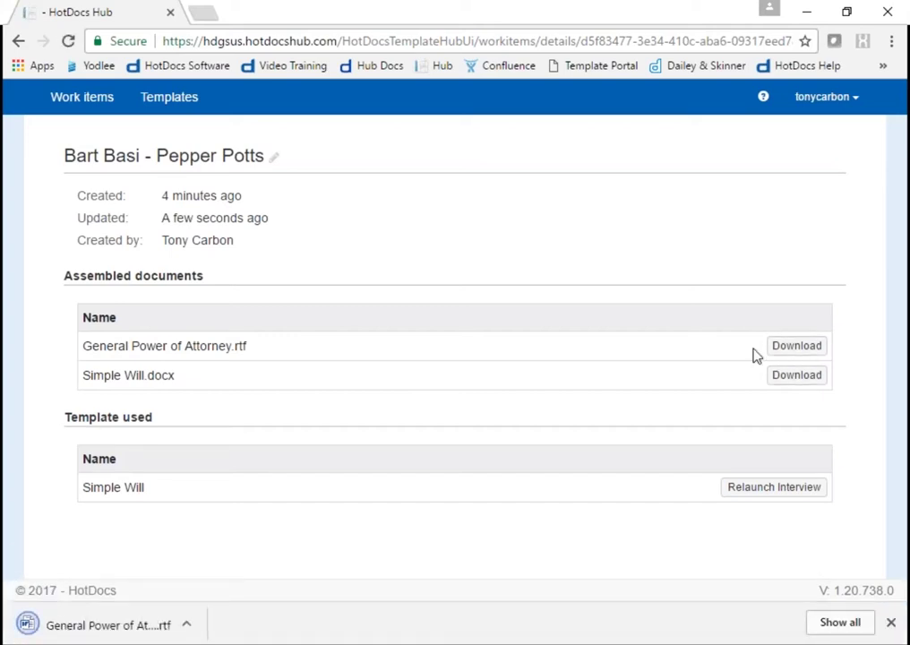
click(796, 374)
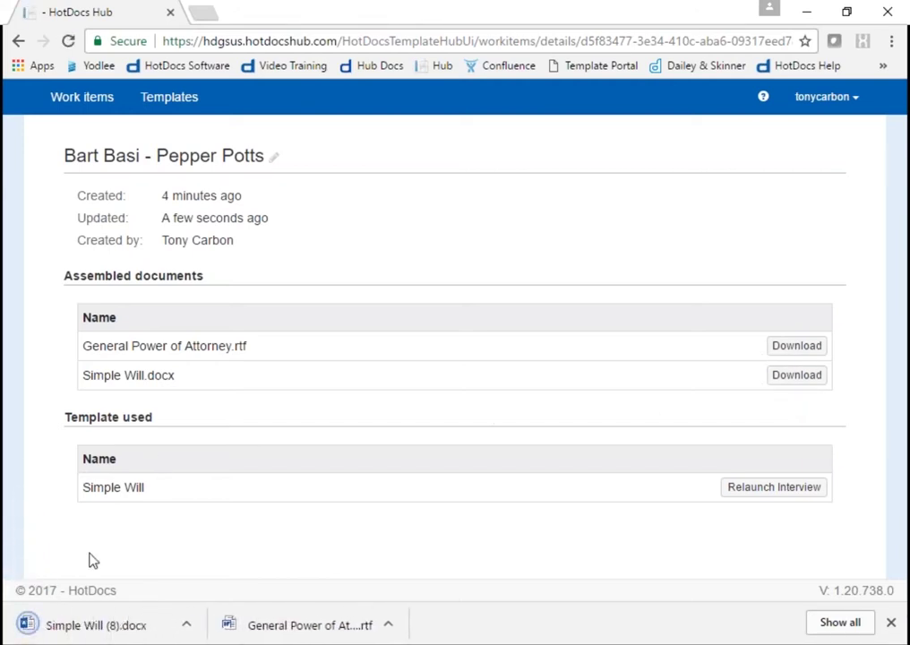
click(88, 627)
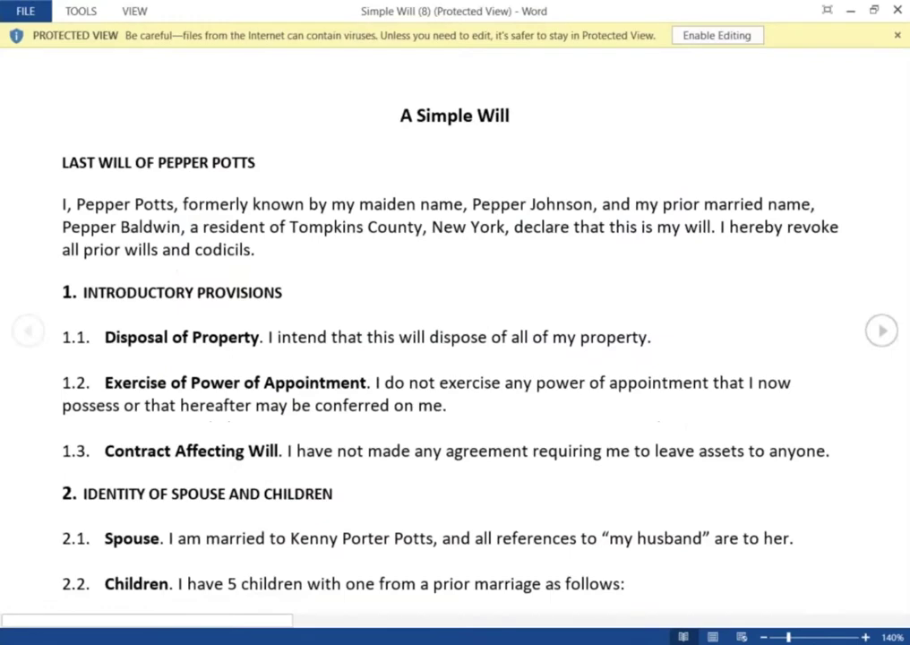
Step: Enable editing on Simple Will (8).docx in Word
click(693, 41)
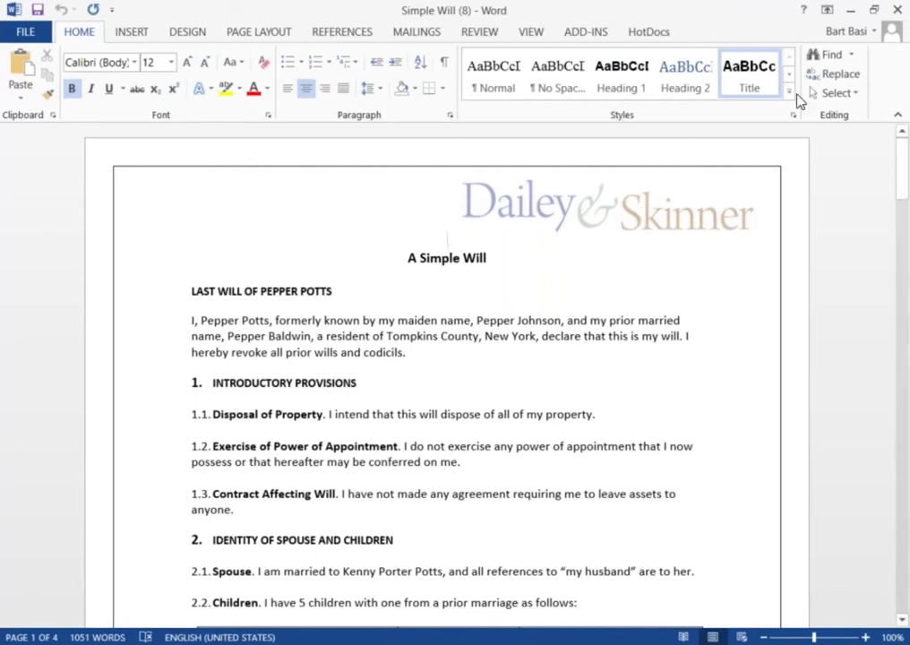
Step: Minimise both Word windows and reopen the latest work item's details in HotDocs Hub
click(852, 11)
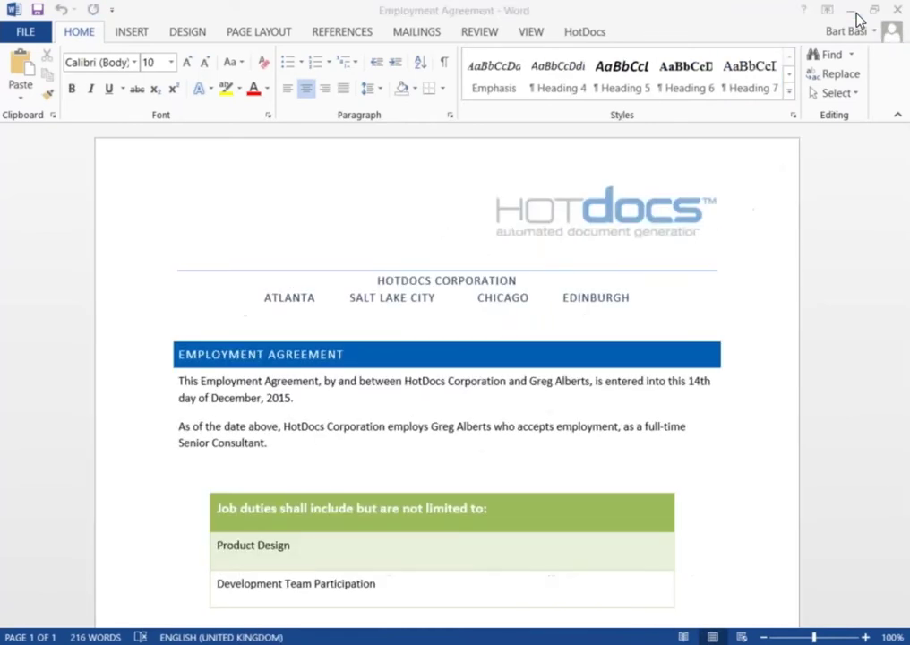
click(852, 11)
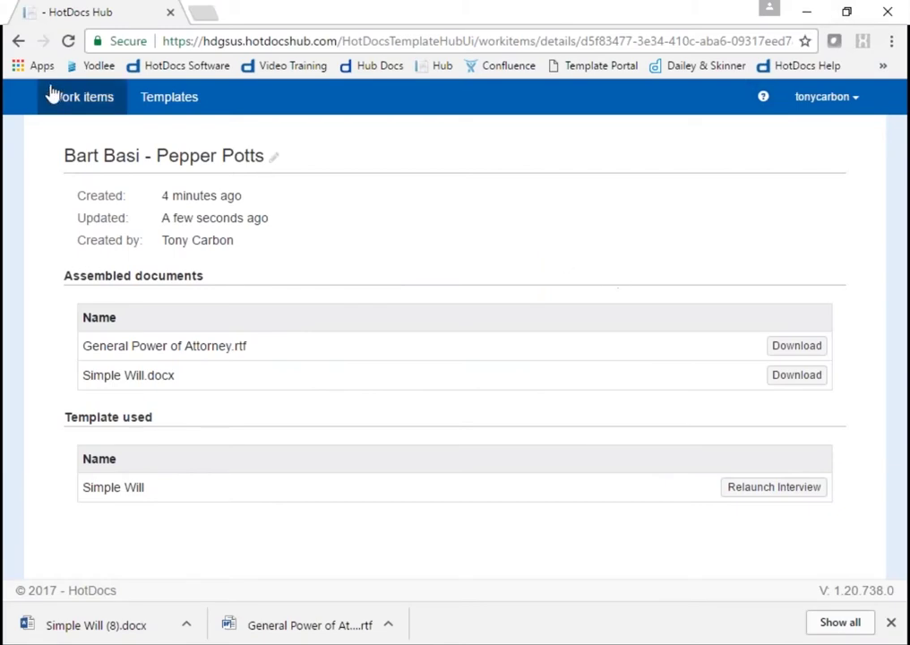
click(85, 99)
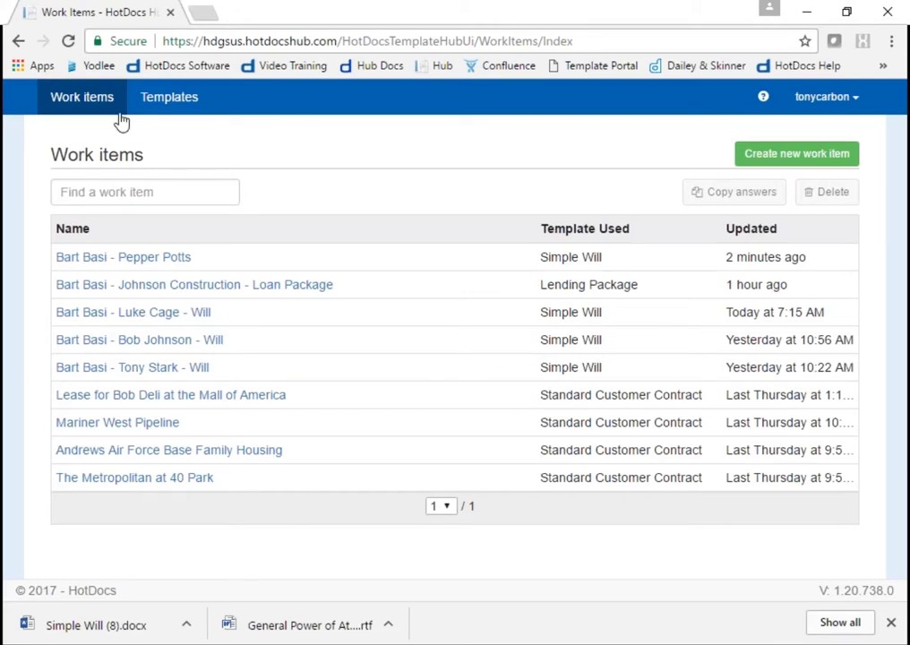
click(123, 257)
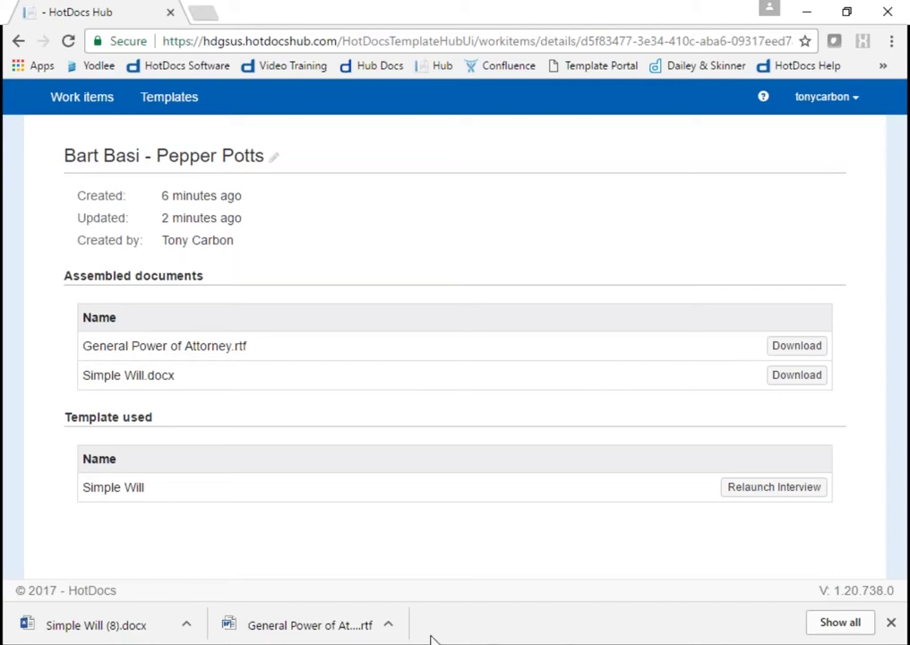
mouse_move(519, 643)
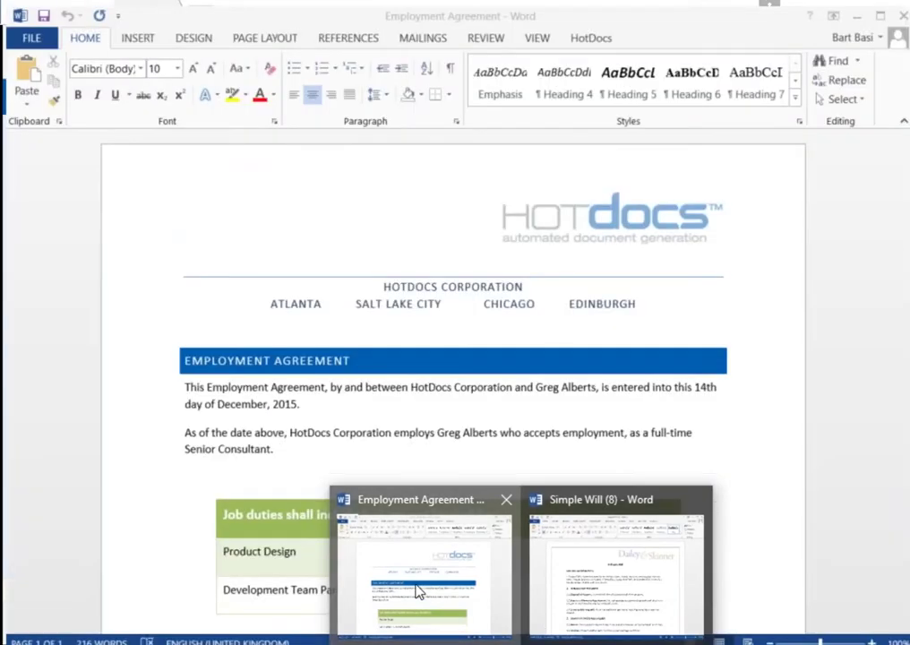
Step: Create a HotDocs template from the Employment Agreement and save it as NewTemplate6
click(417, 589)
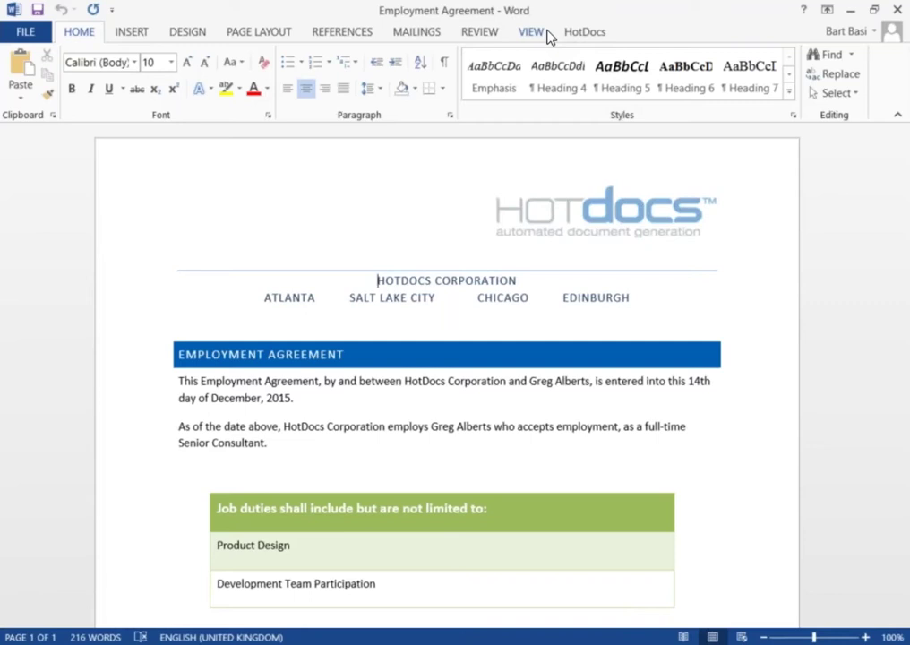
click(587, 36)
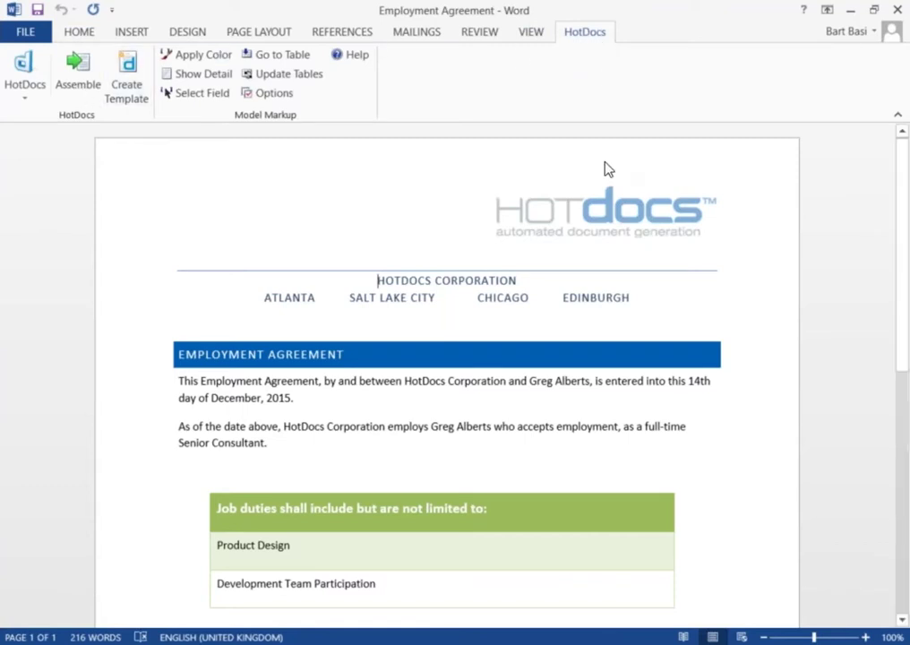
click(130, 76)
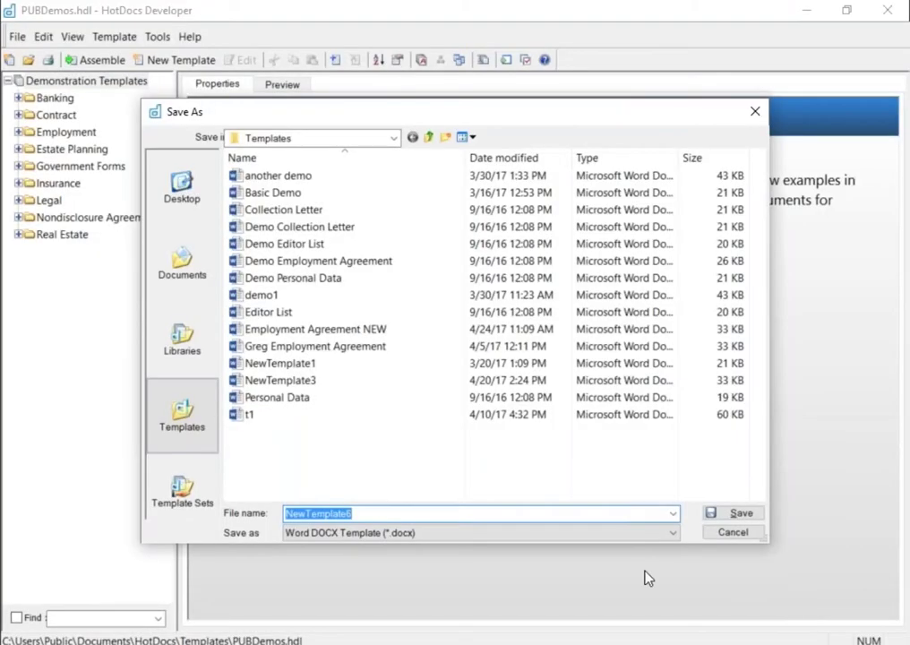
click(737, 517)
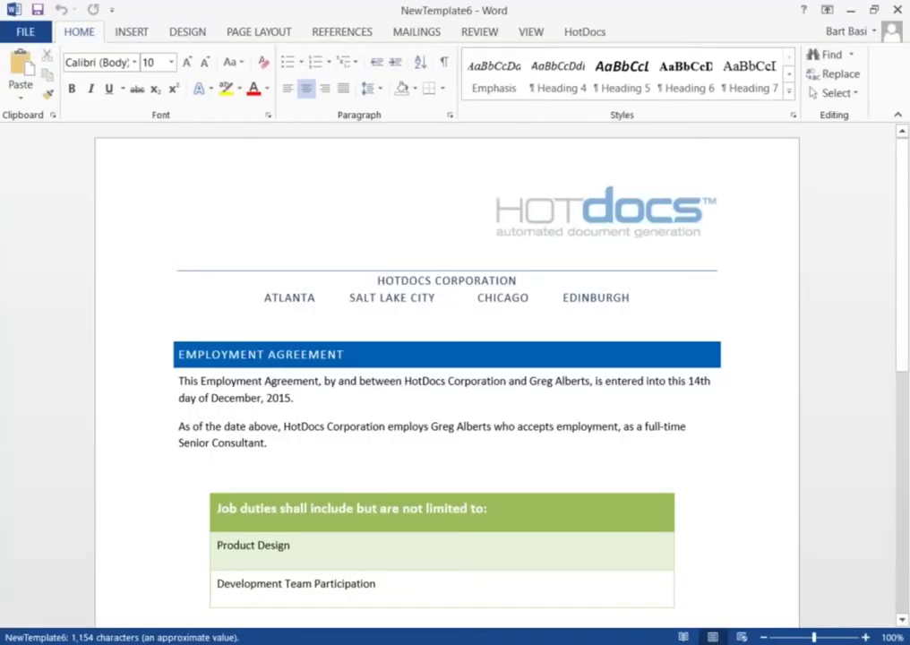
click(591, 31)
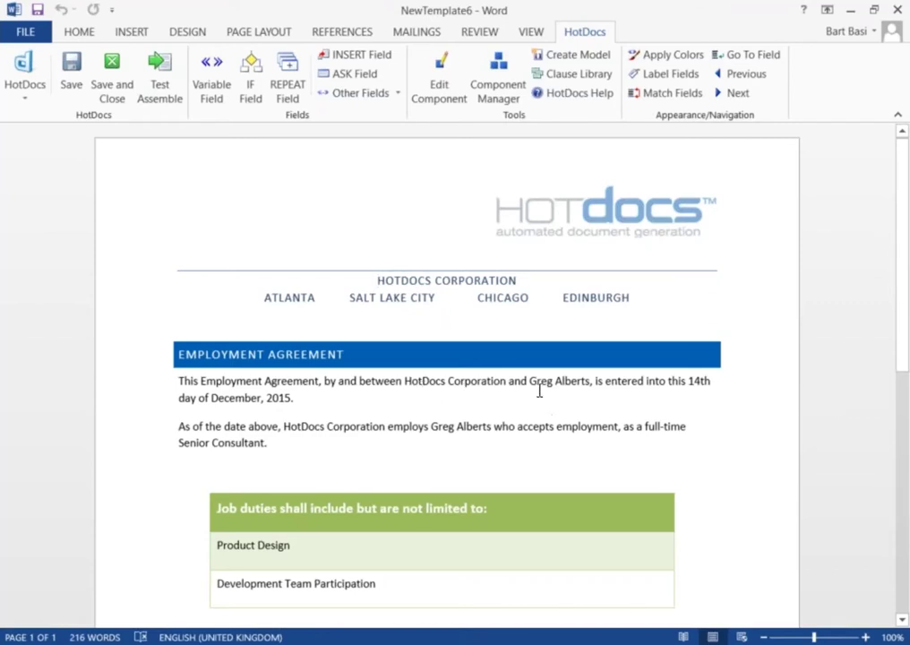
Step: Replace every occurrence of the employee's name with a «Name» text variable field
drag(530, 384, 588, 389)
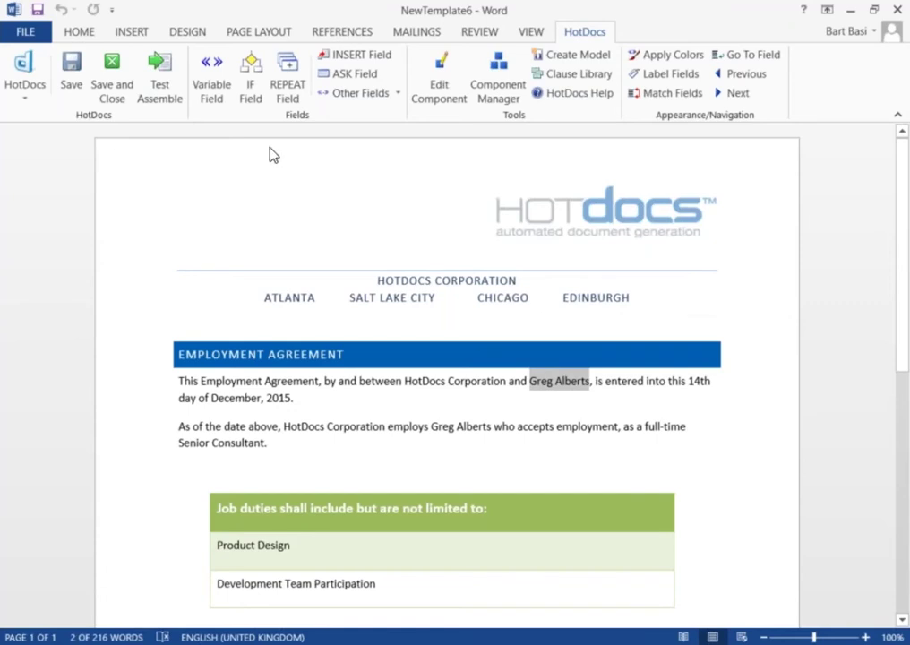
click(222, 89)
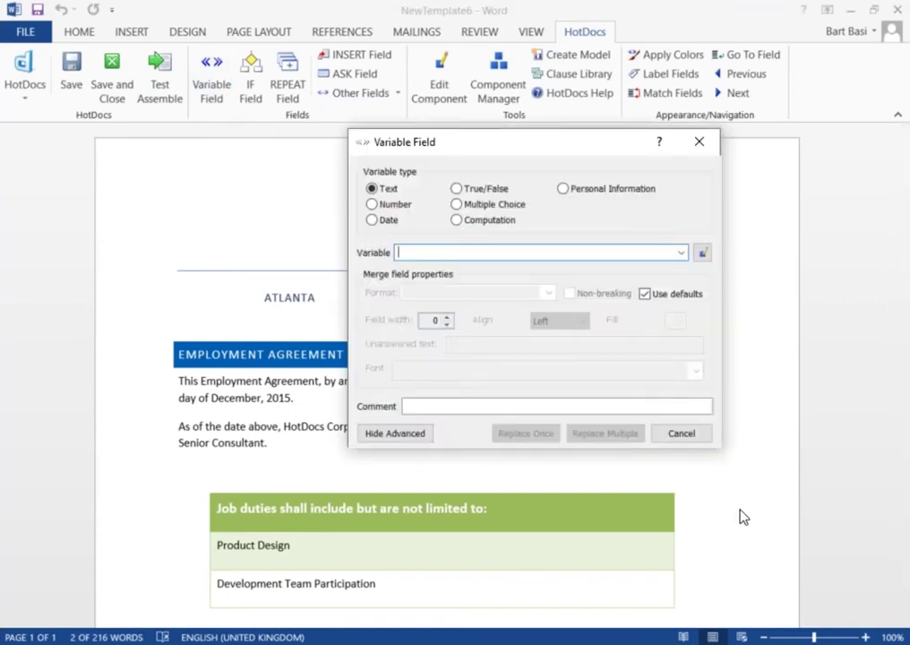
text(Name)
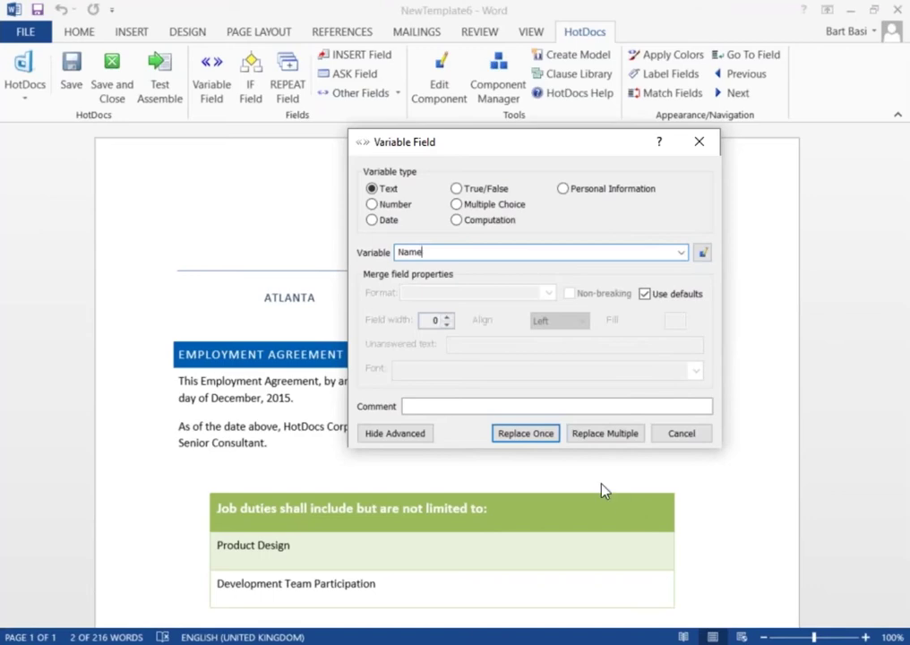
click(612, 434)
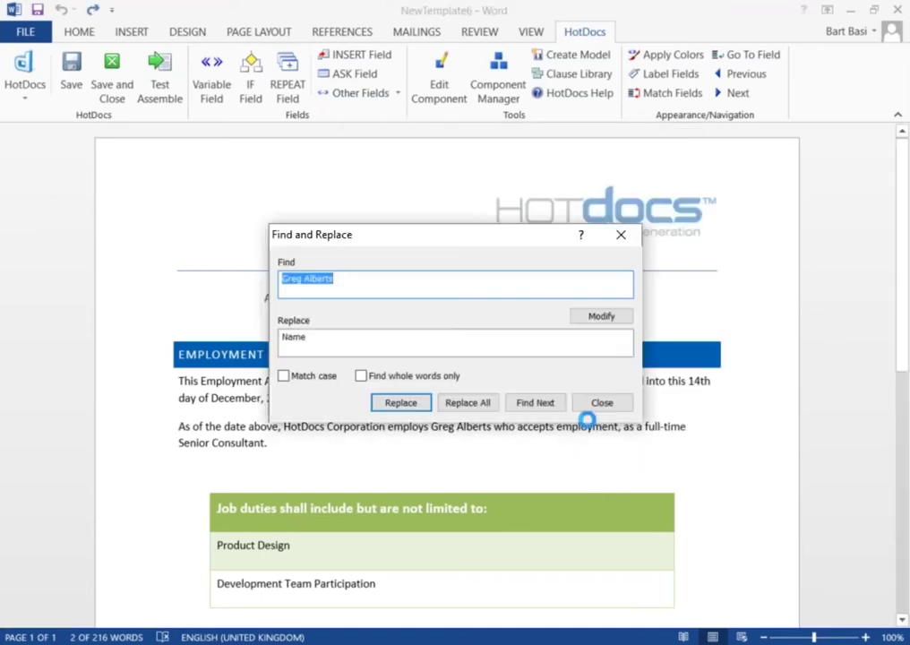
click(474, 409)
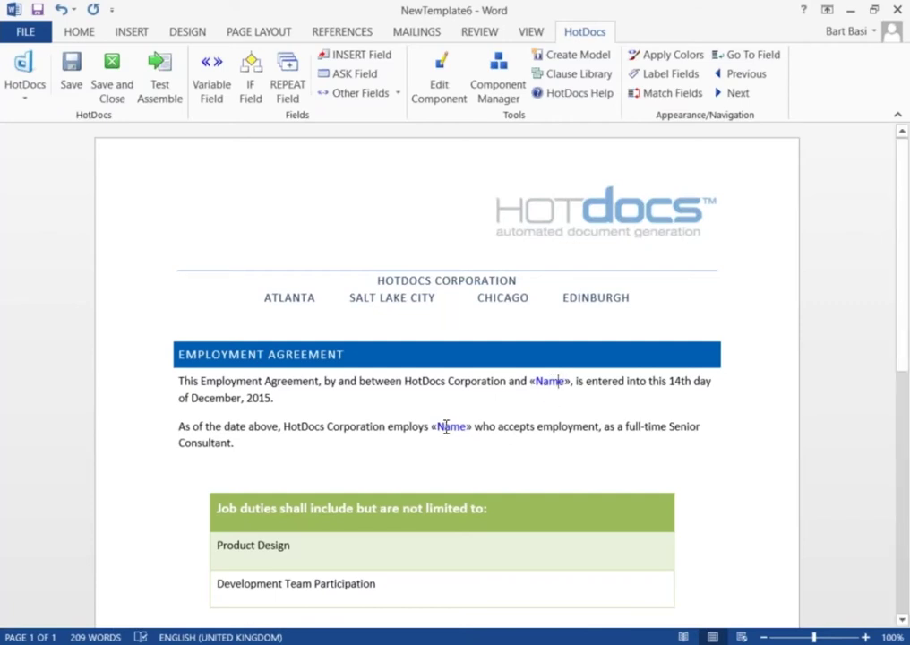
Step: Give the first «Name» field the LIKE THIS format instead of the defaults
double_click(545, 381)
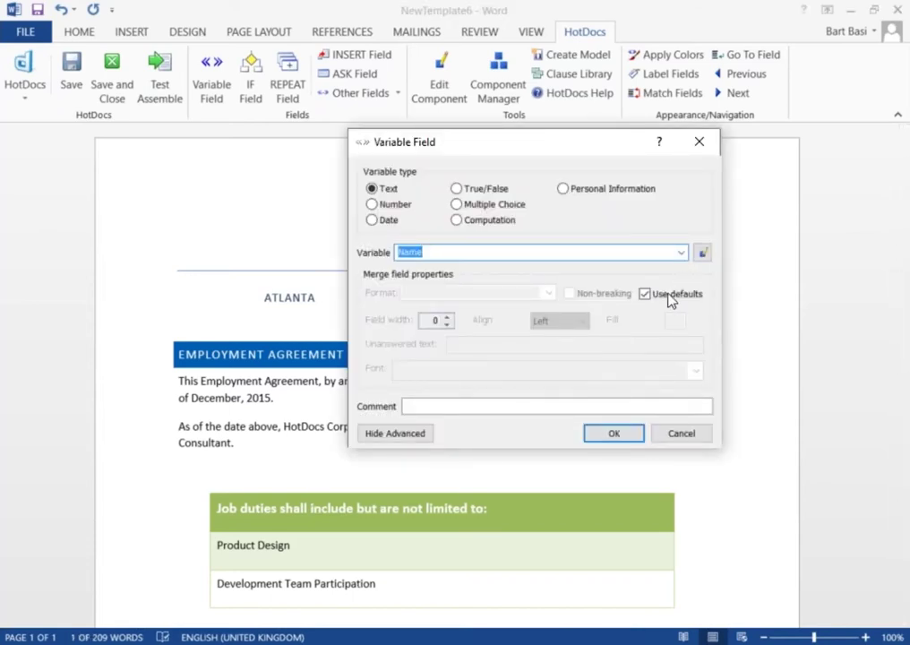
click(646, 295)
click(549, 293)
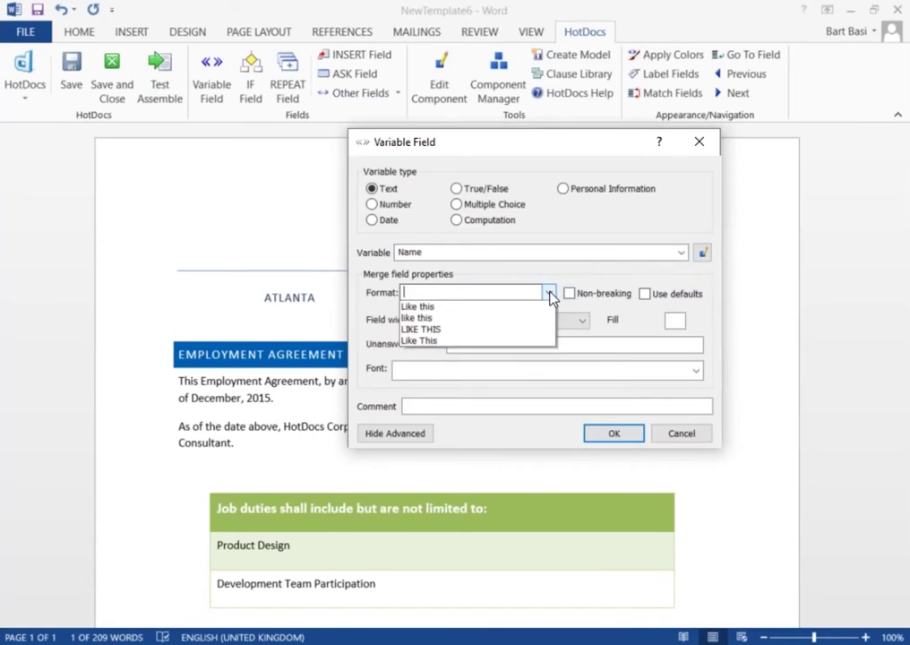
click(503, 344)
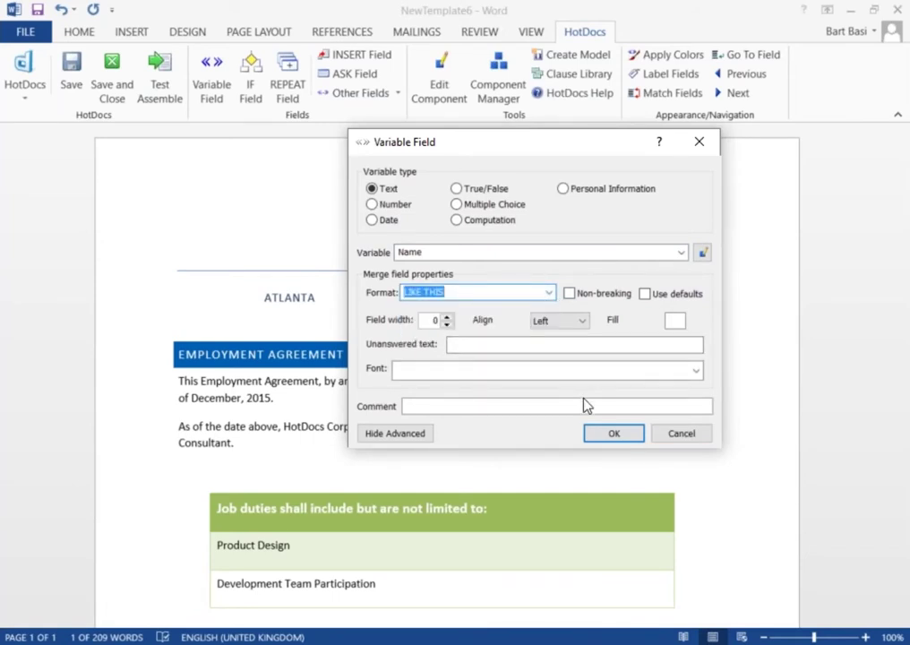
click(468, 292)
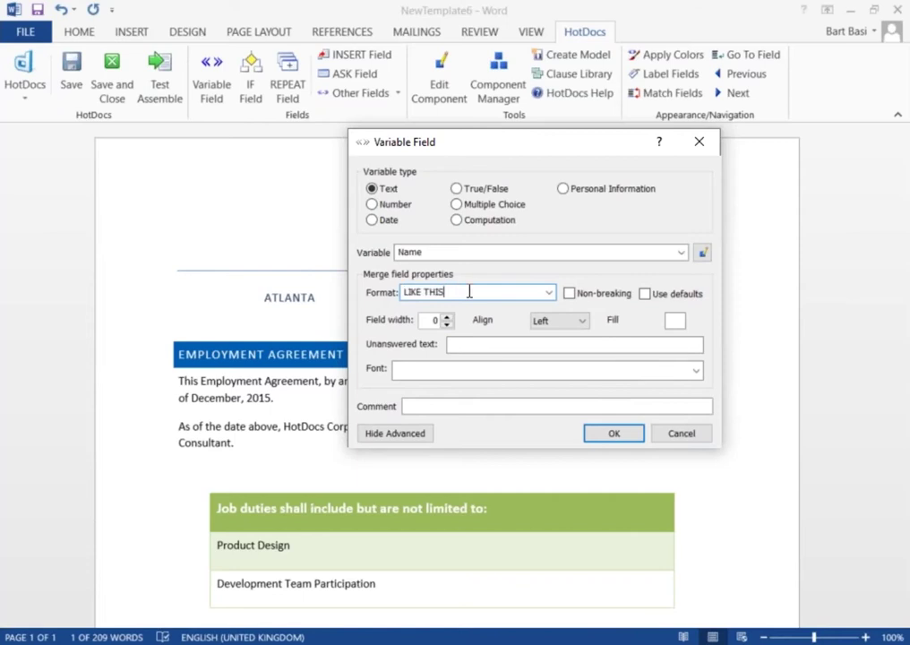
click(613, 435)
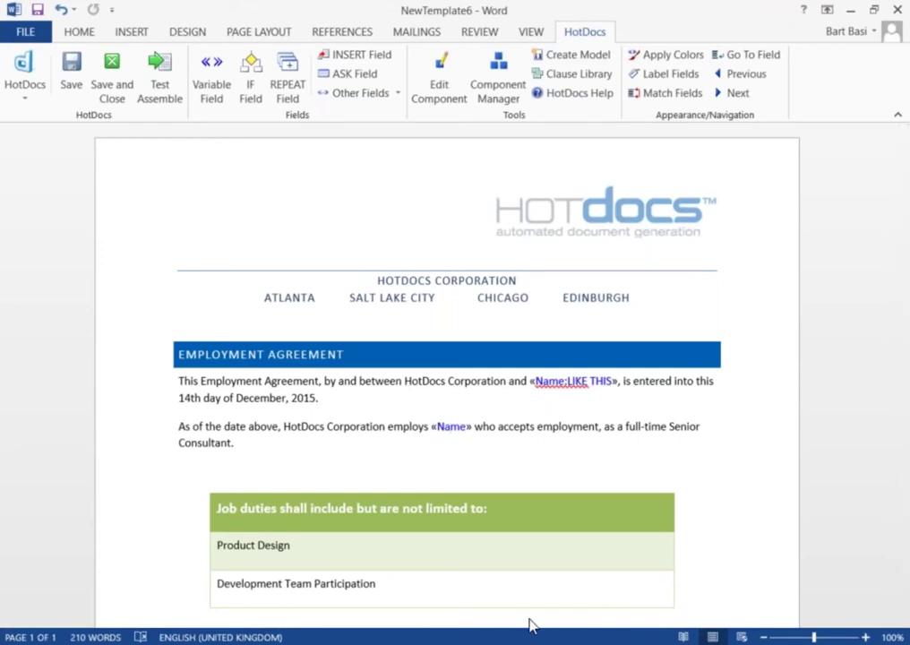
mouse_move(537, 643)
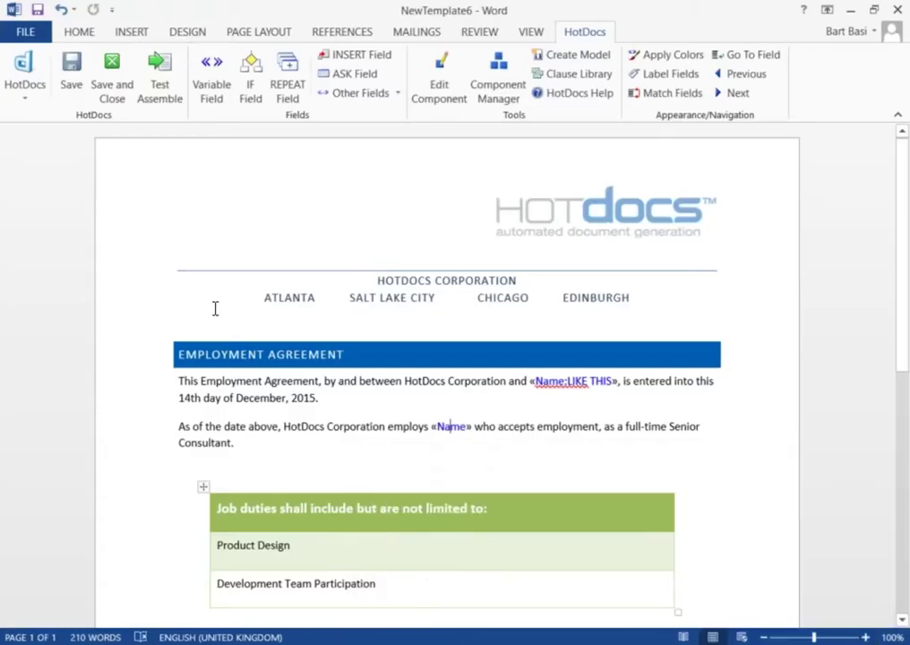
click(214, 312)
scroll(215, 312, down, 1)
Step: Wrap the Exempt Employee paragraph in an IF field on the True/False variable Exempt
scroll(229, 314, down, 4)
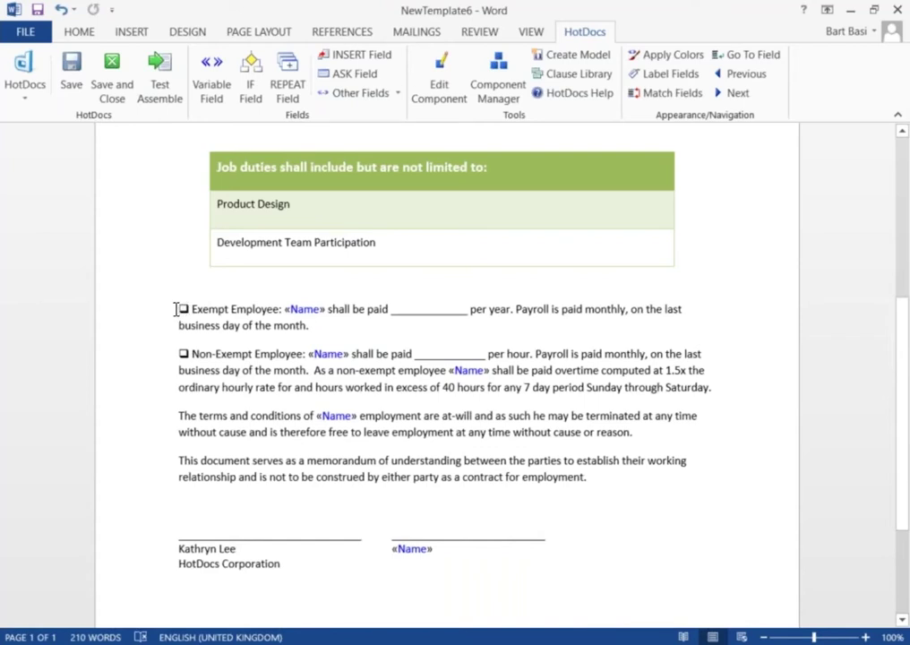
drag(177, 309, 358, 334)
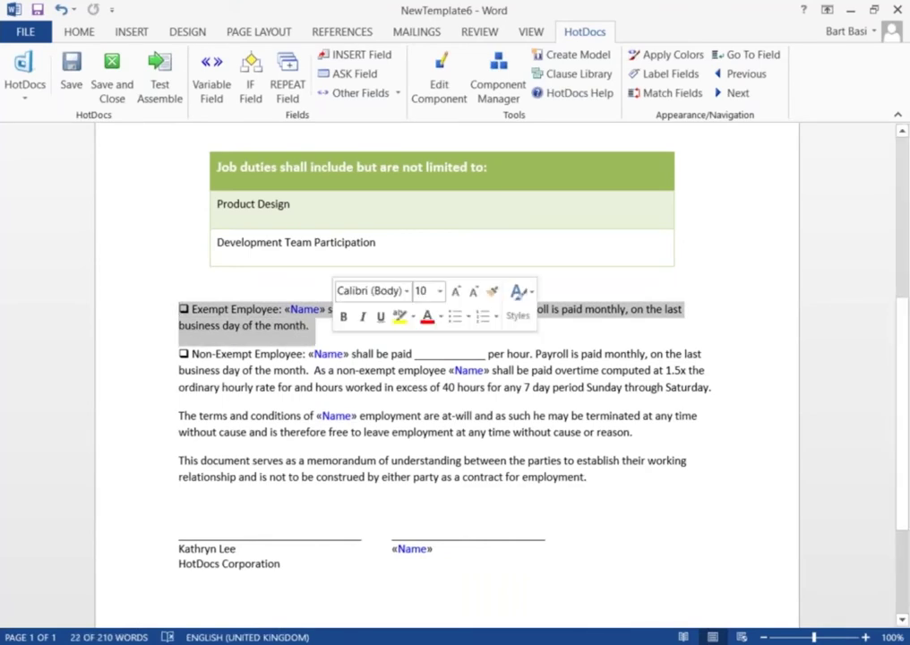
click(261, 79)
click(220, 134)
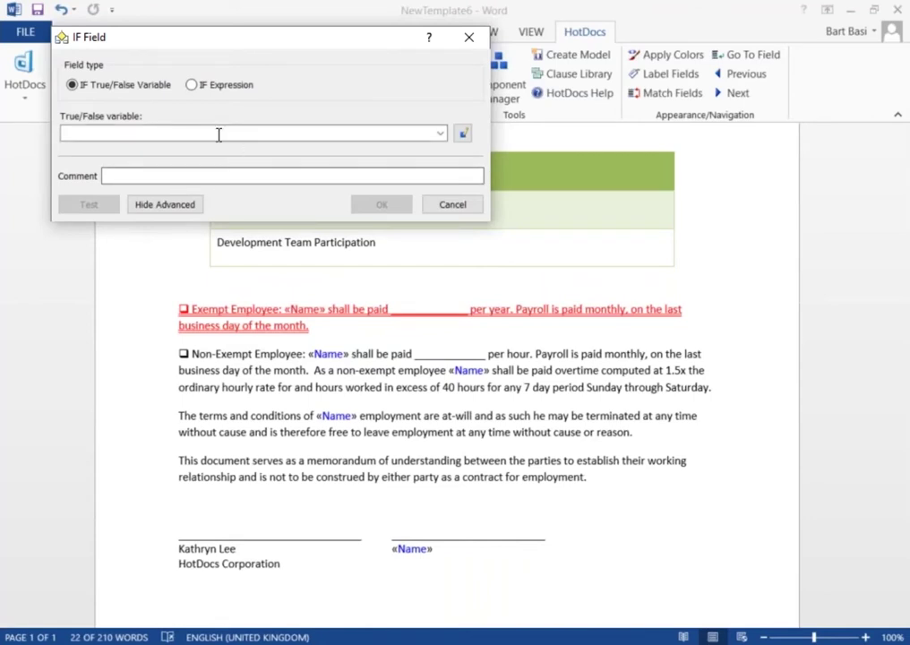
text(Exempt)
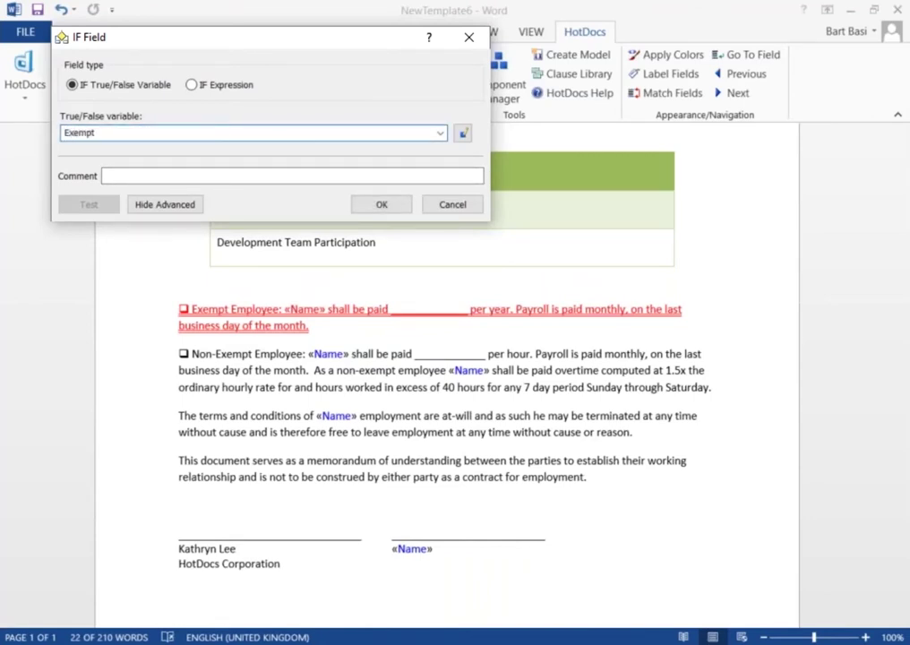
click(382, 204)
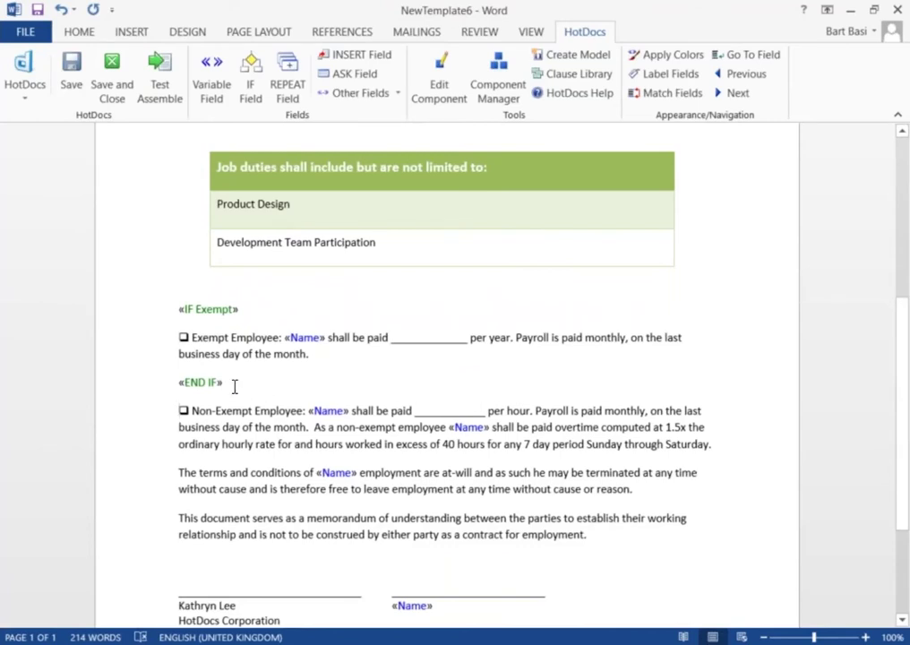
Step: Add an «ELSE» field so the Non-Exempt Employee paragraph sits before «END IF»
click(183, 379)
key(shift+Down)
key(shift+Down)
key(shift+Down)
key(shift+Down)
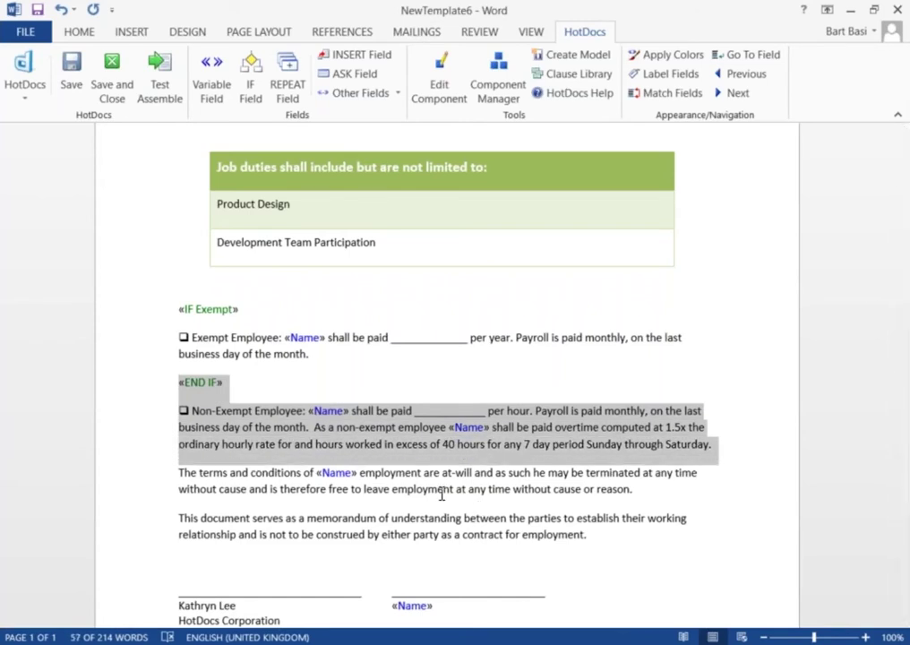
click(251, 86)
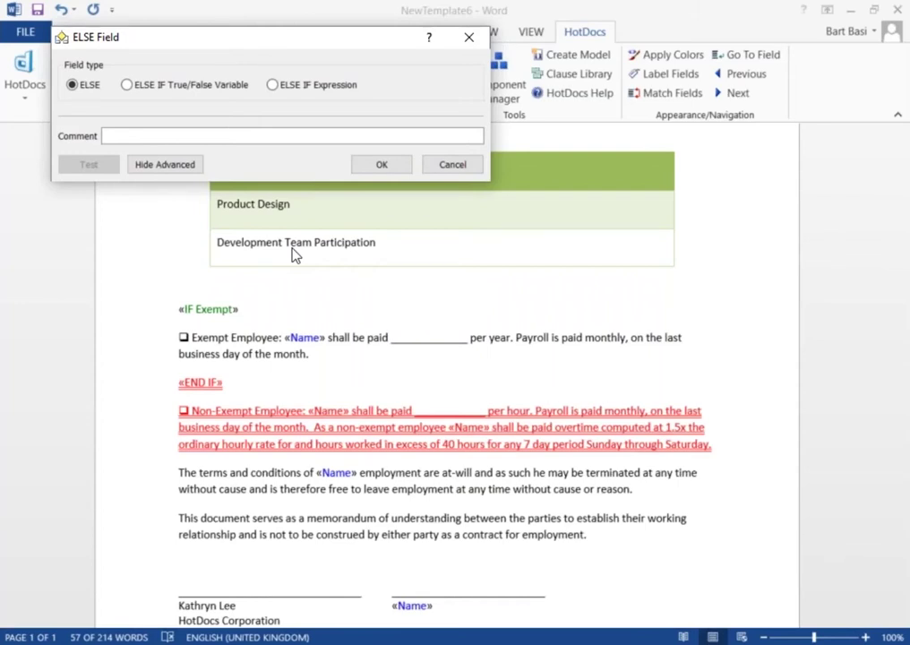
click(382, 166)
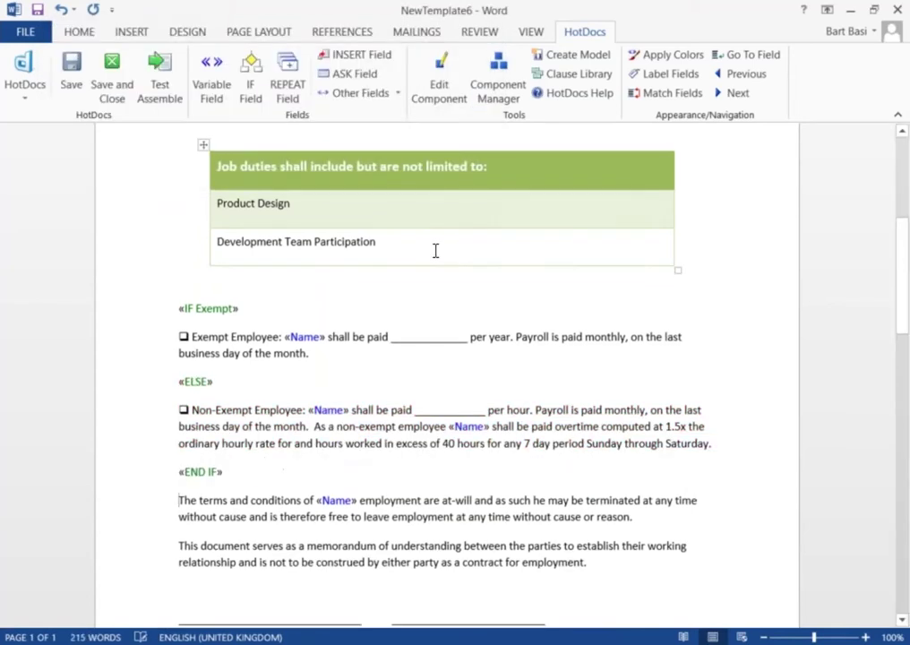
Step: Delete the checkbox symbols before the Exempt and Non-Exempt Employee paragraphs
double_click(220, 309)
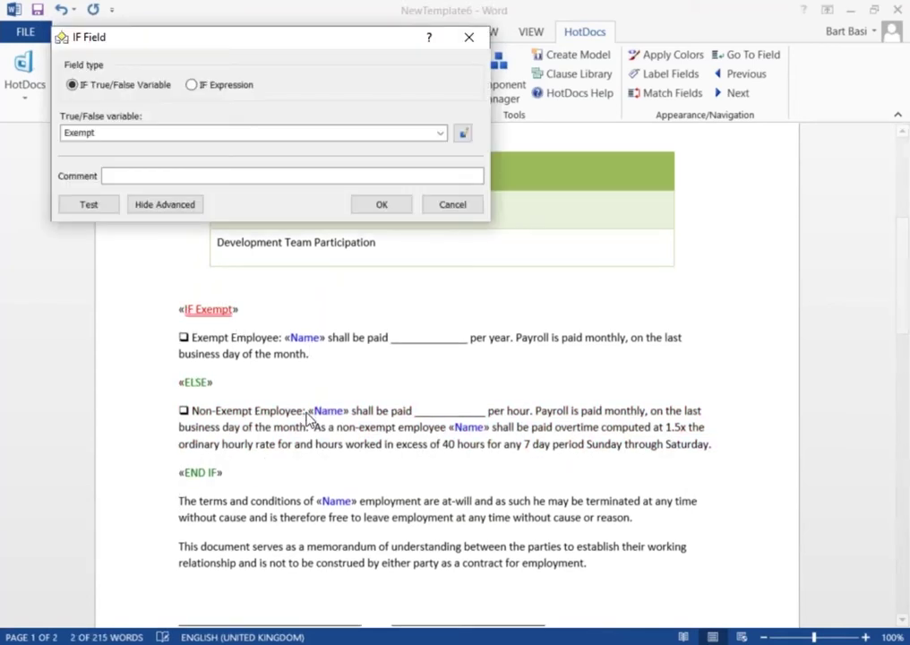
click(452, 205)
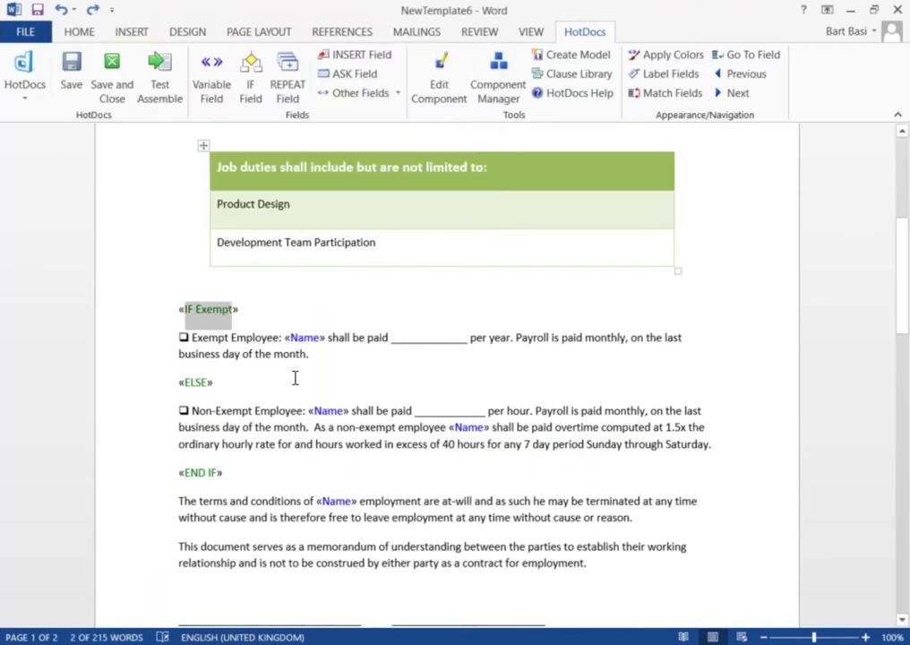
drag(191, 338, 308, 355)
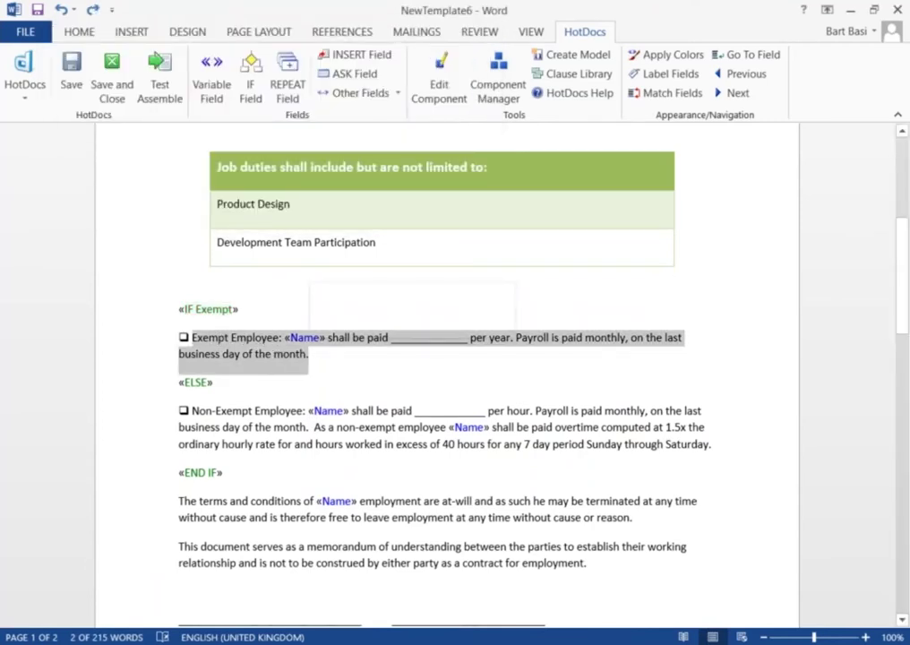
click(215, 383)
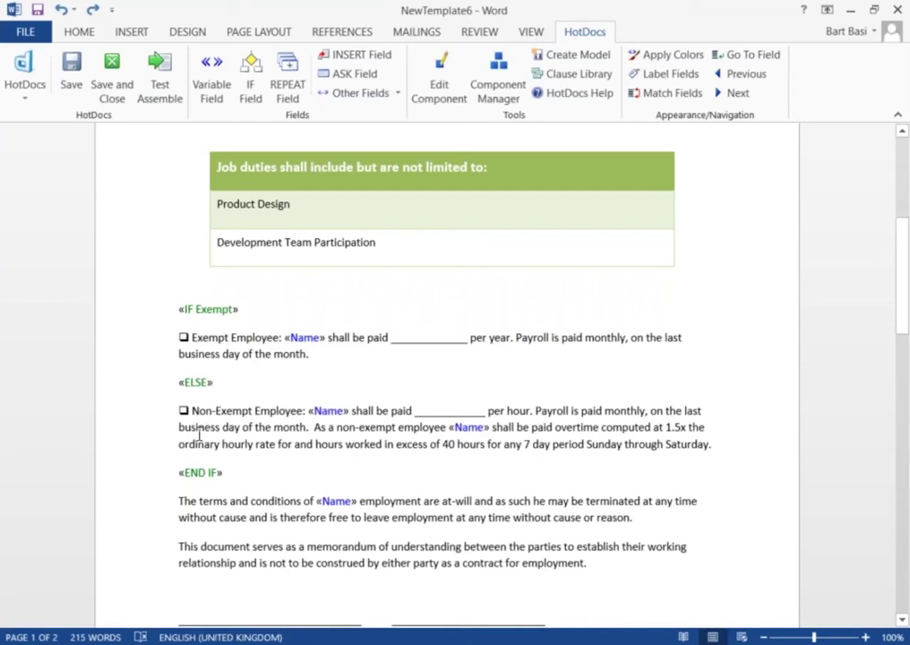
key(Up)
key(Up)
key(Home)
key(Delete)
key(Delete)
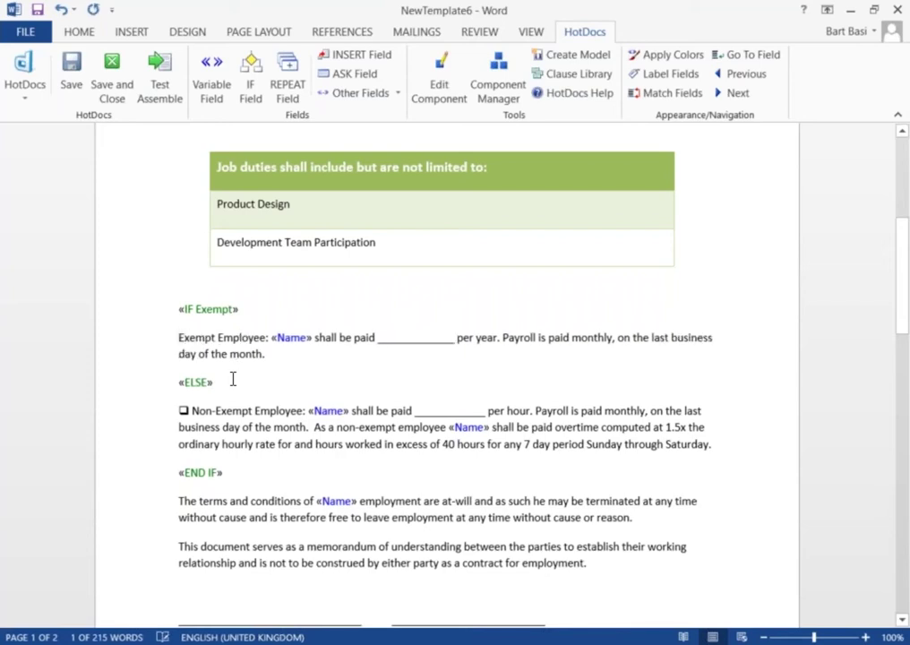
key(Down)
key(Down)
key(Down)
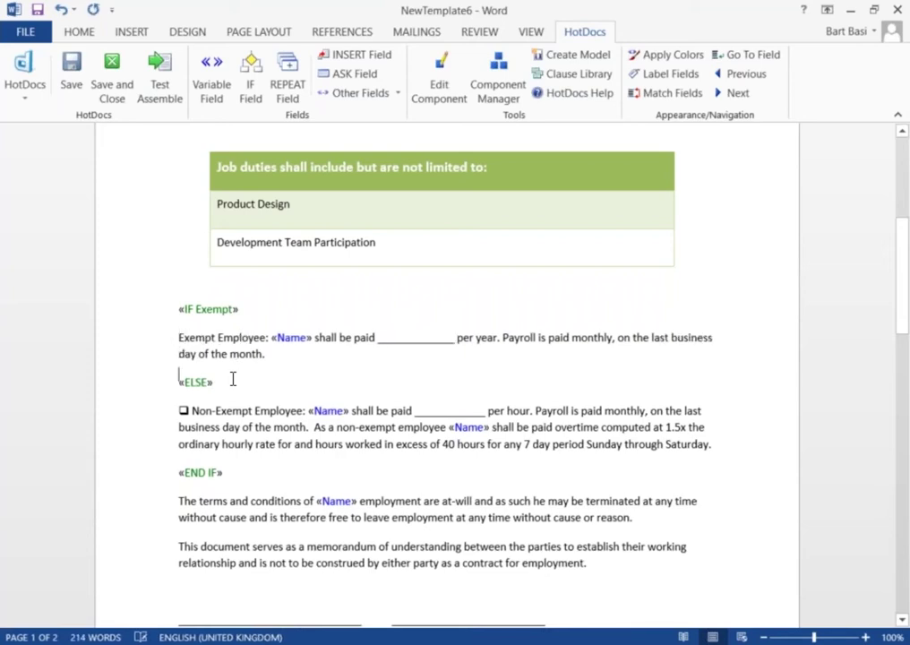
key(Delete)
key(Delete)
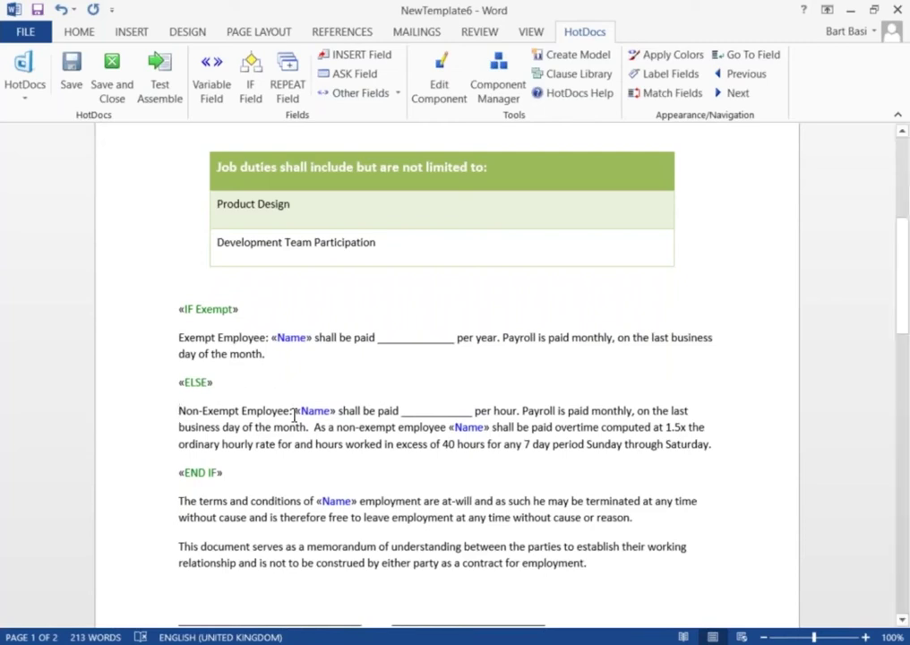
Step: Delete the Development Team Participation row from the job duties table
scroll(302, 434, up, 2)
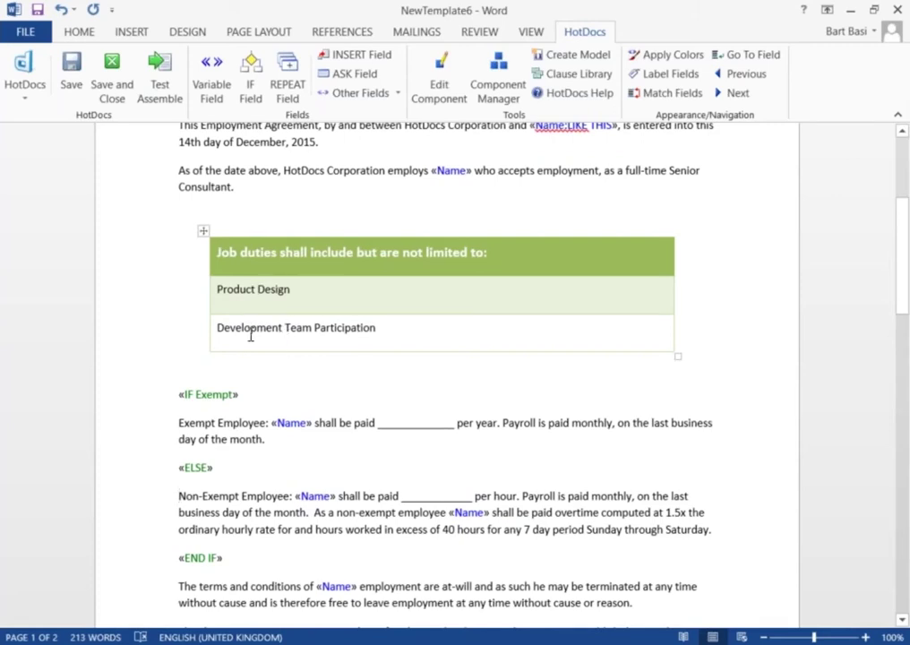
click(179, 339)
right_click(184, 333)
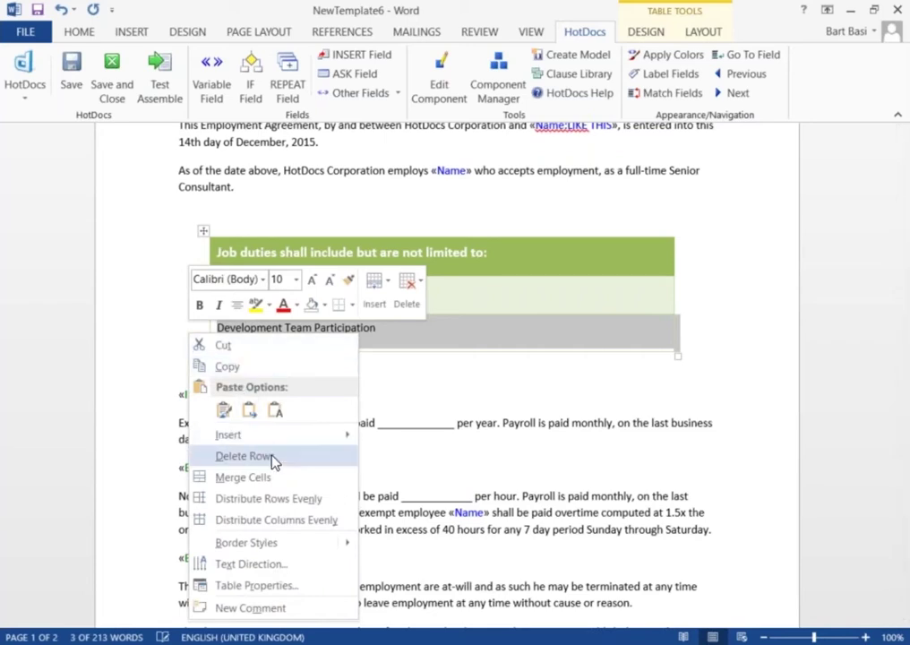
click(274, 458)
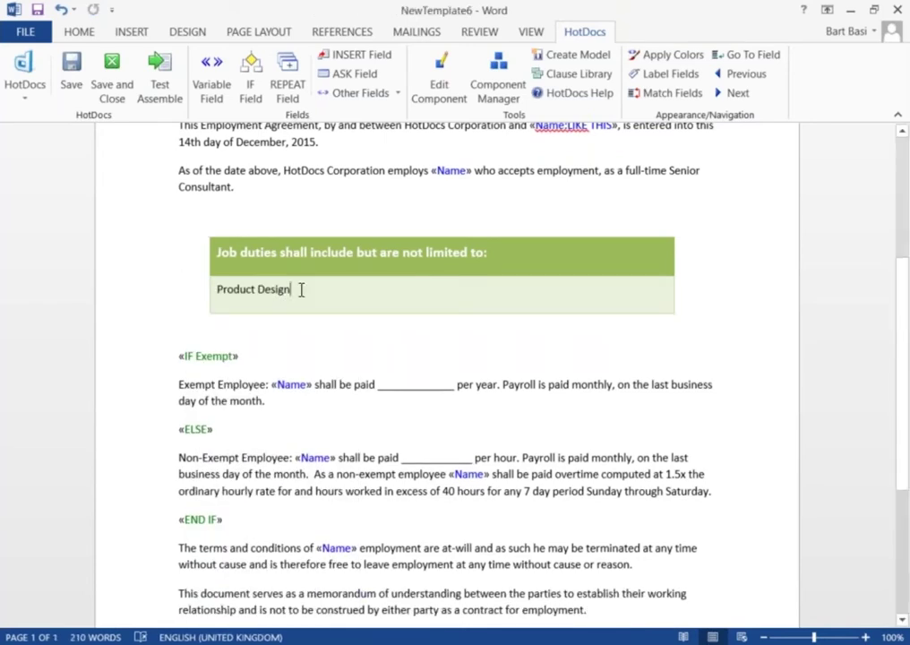
Step: Replace the Product Design text once with a «JobDuties» variable field
drag(301, 287, 216, 289)
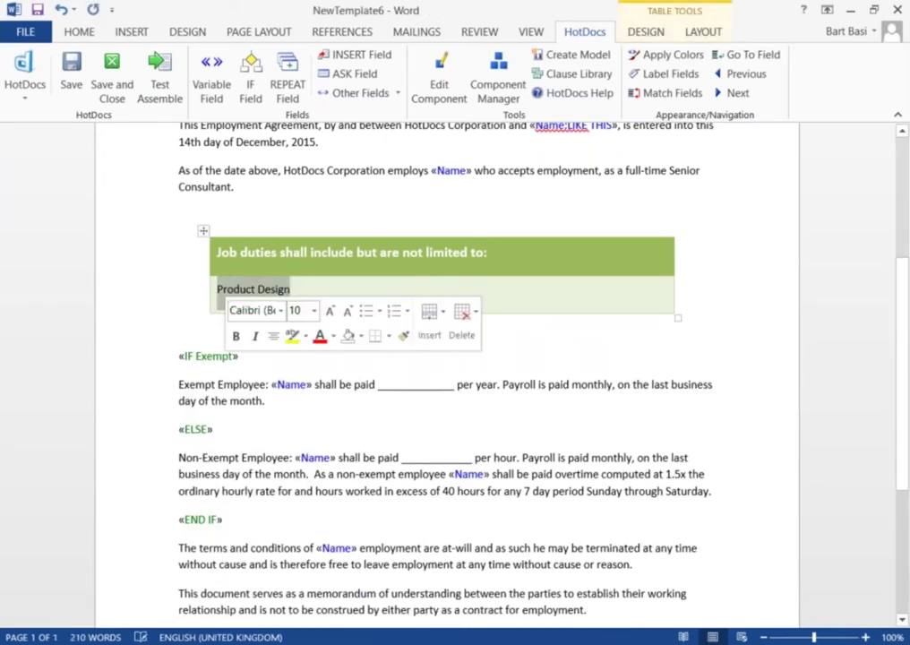
click(212, 70)
text(JobDuties)
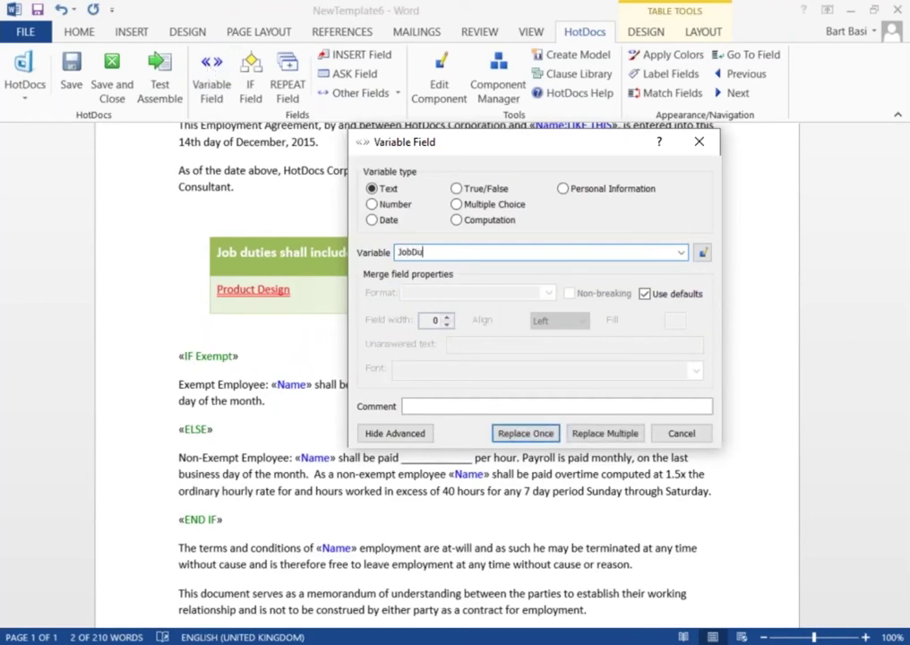
click(543, 433)
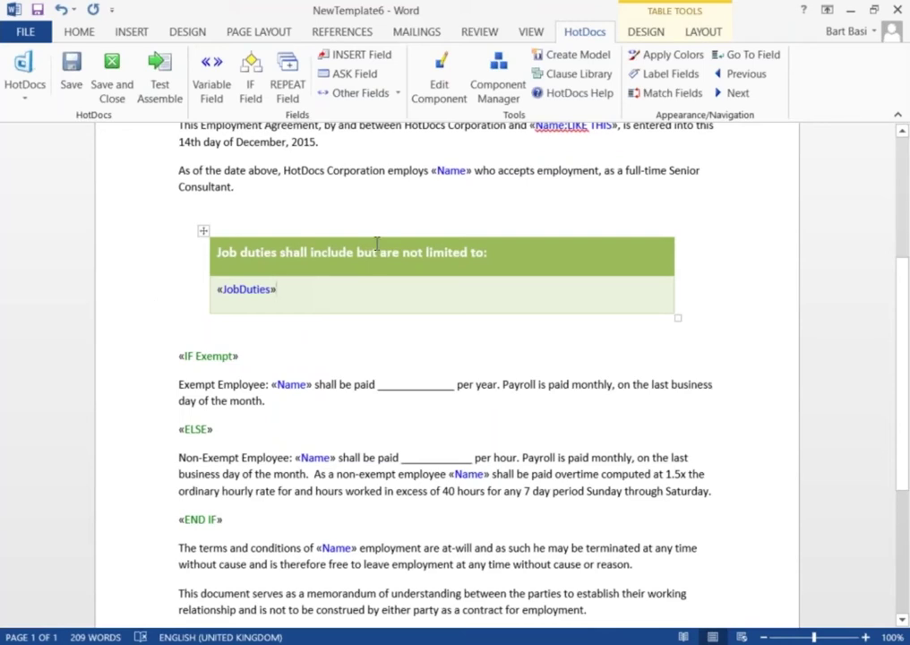
Step: Create a new dialog component named JobStuff in the Component Manager
click(499, 92)
right_click(299, 189)
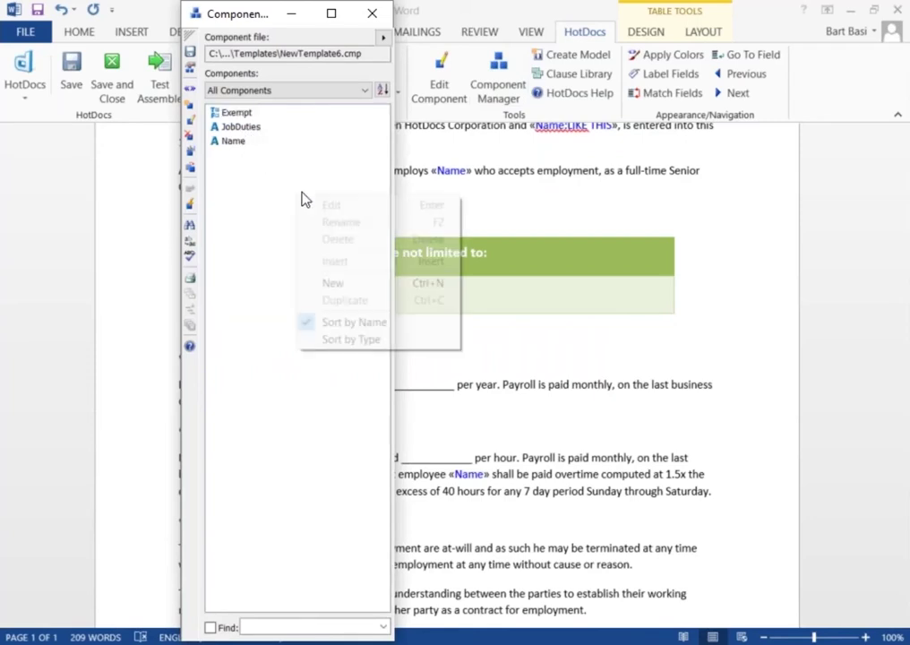
click(365, 284)
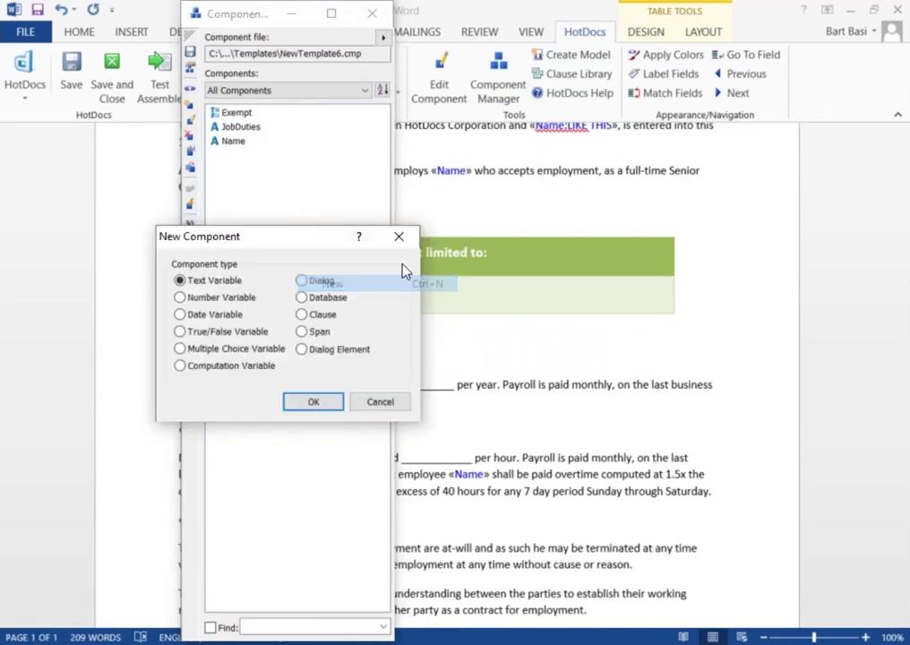
click(324, 281)
click(330, 404)
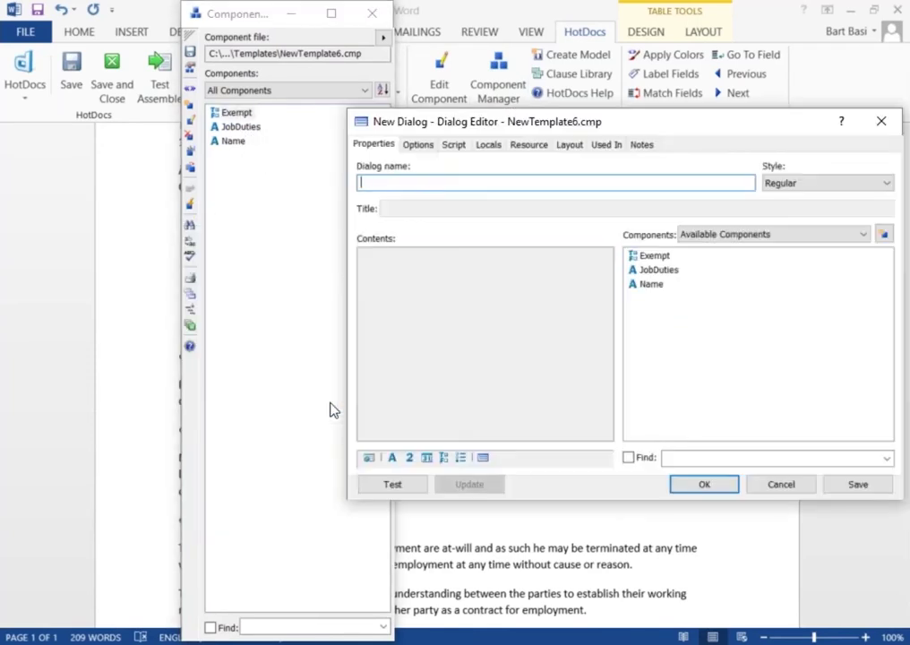
text(Jo)
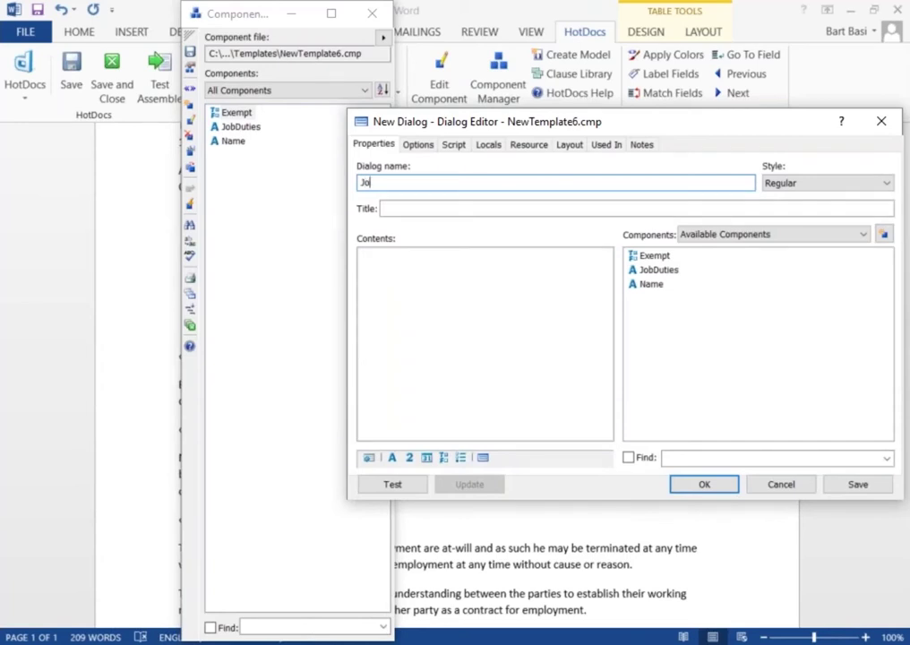
text(bStuff)
Step: Add JobDuties to JobStuff's contents and set its style to Repeated Series
drag(662, 270, 542, 298)
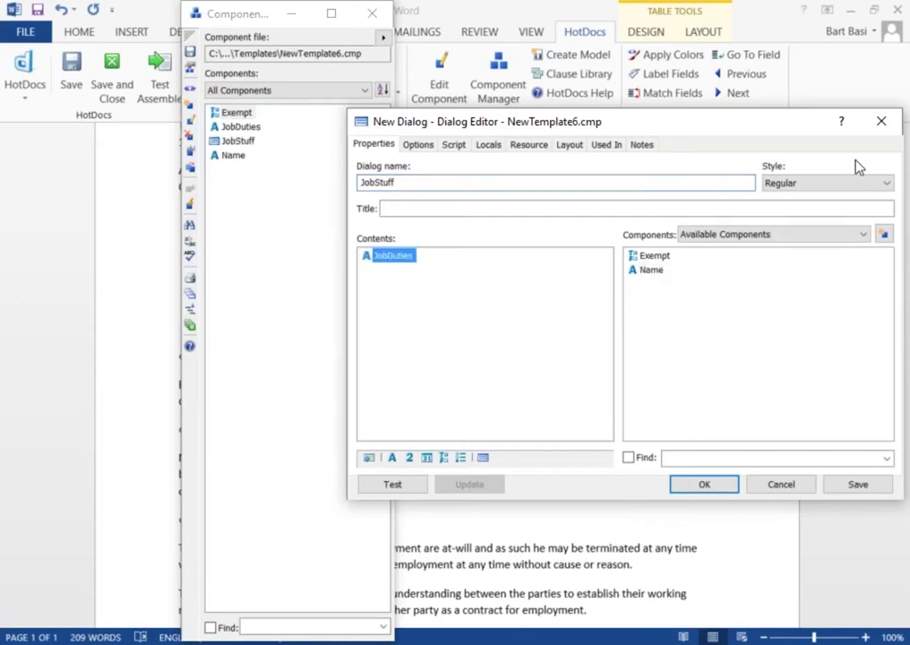
click(847, 186)
click(832, 215)
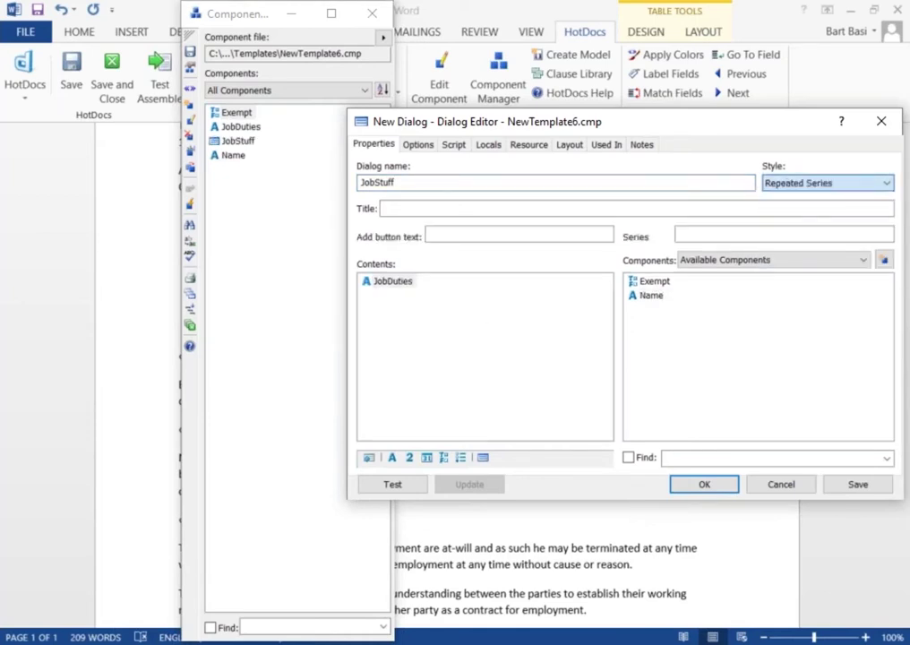
click(706, 484)
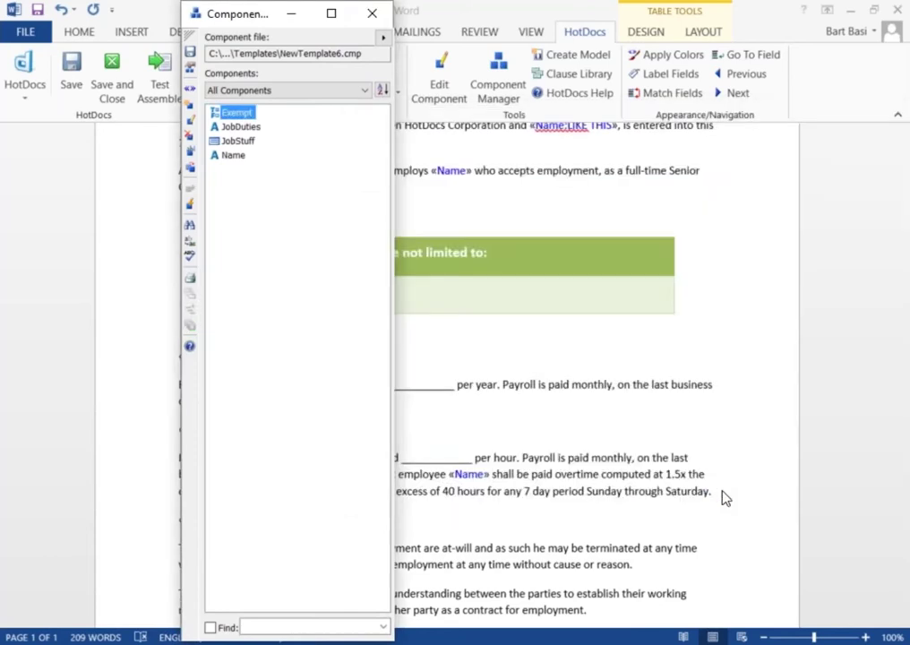
click(373, 15)
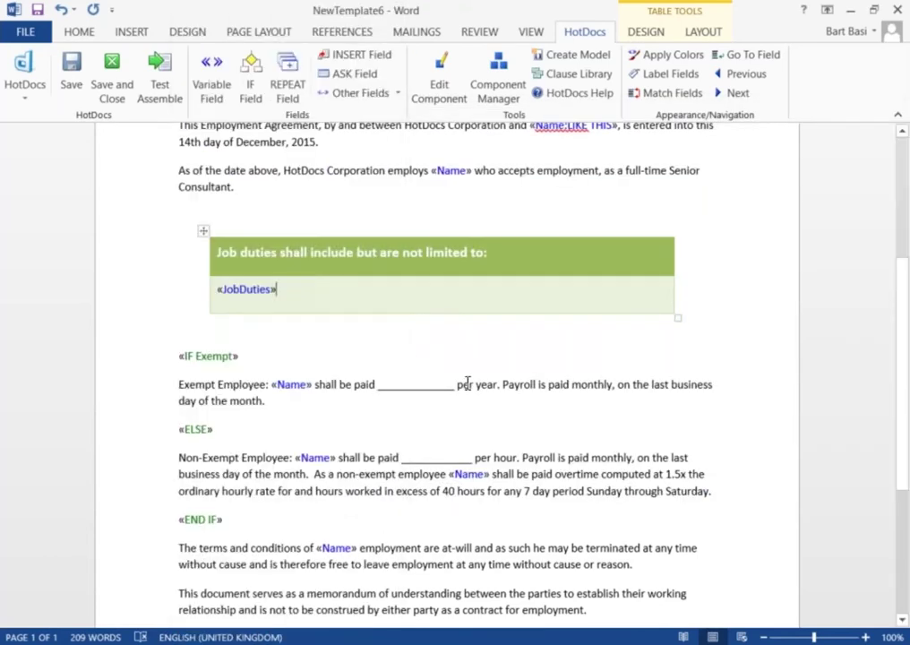
click(179, 290)
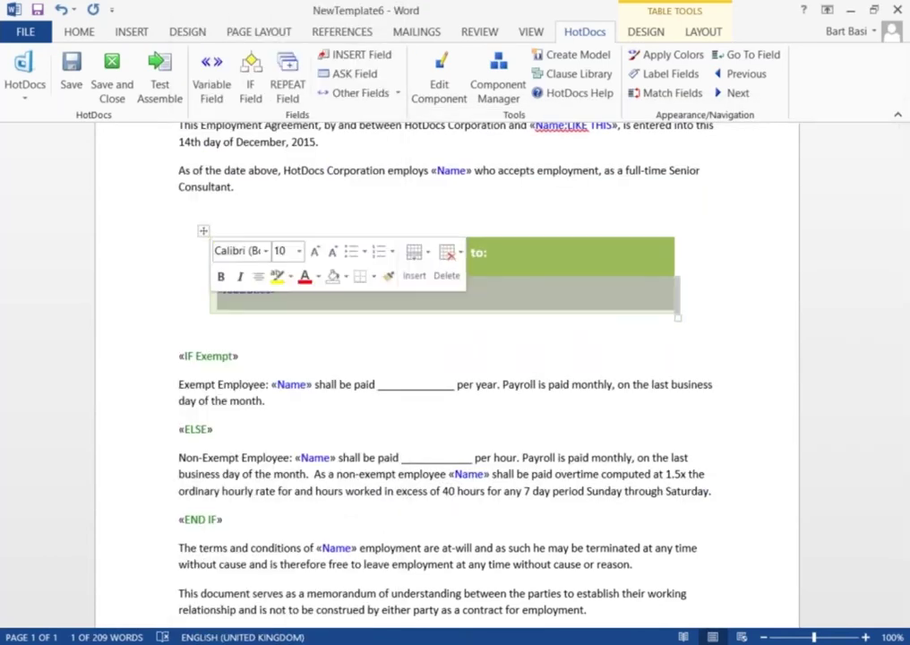
Step: Insert a «REPEAT JobStuff» field around the job duties row
click(289, 94)
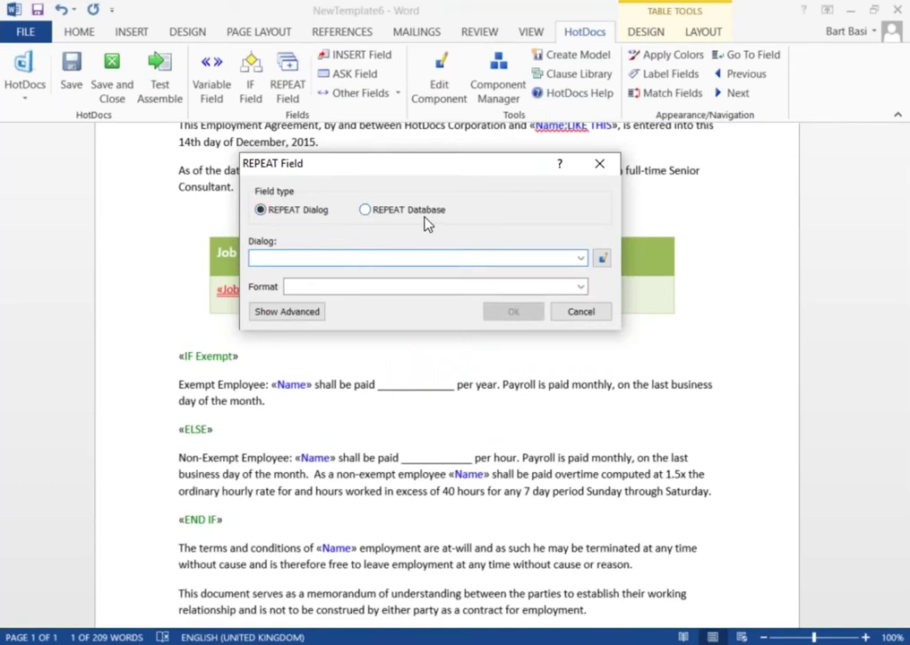
click(581, 259)
key(Down)
key(Escape)
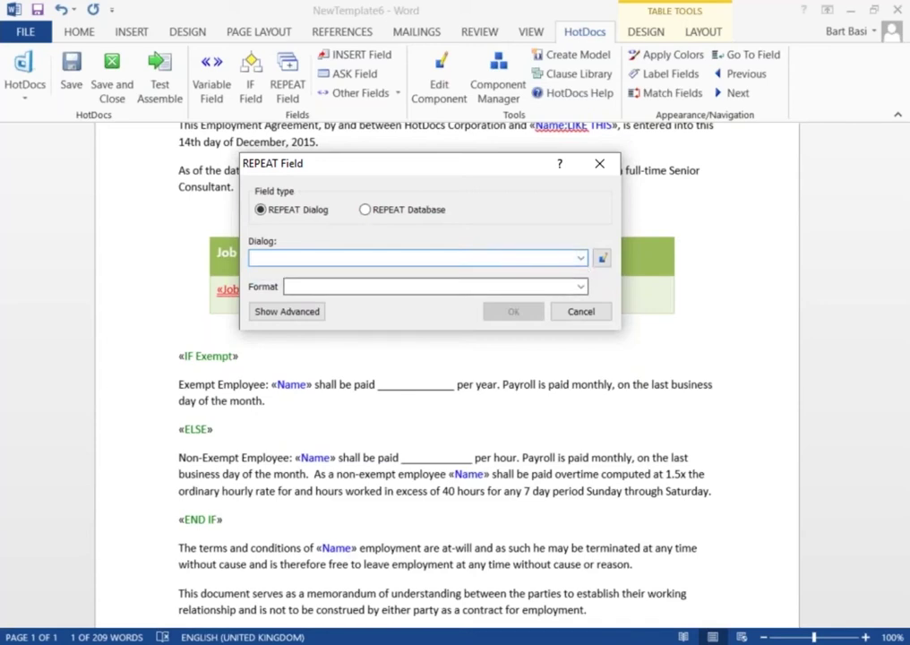
click(581, 259)
click(544, 274)
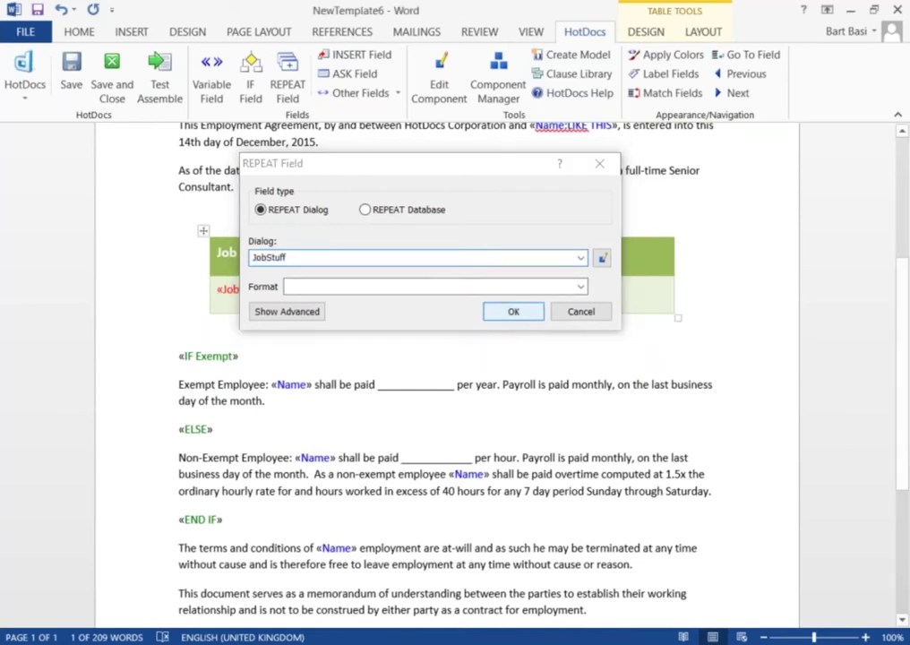
key(Return)
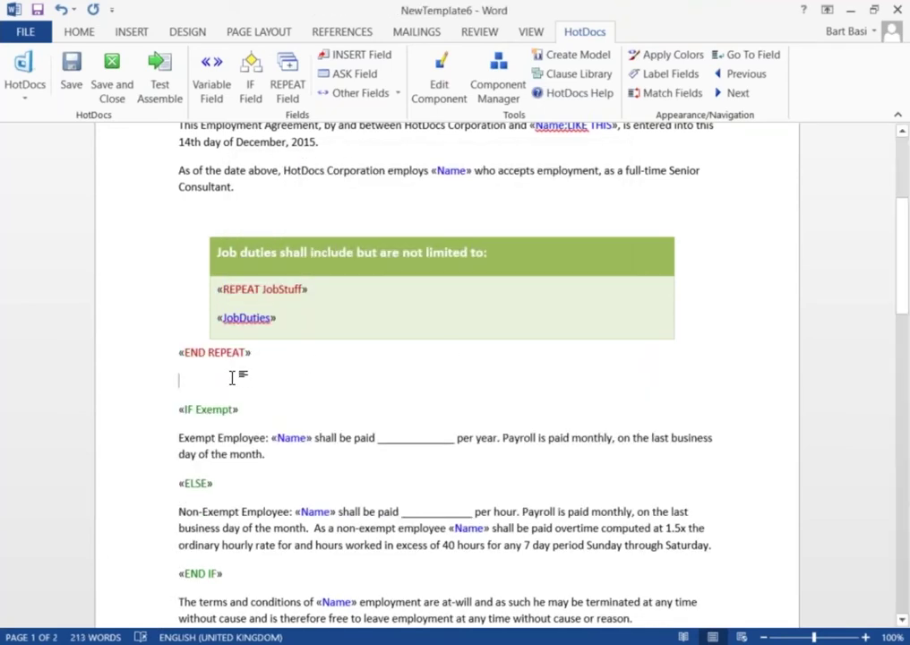
Step: Delete the extra END REPEAT line and return to the top of the template
drag(231, 377, 179, 352)
key(Delete)
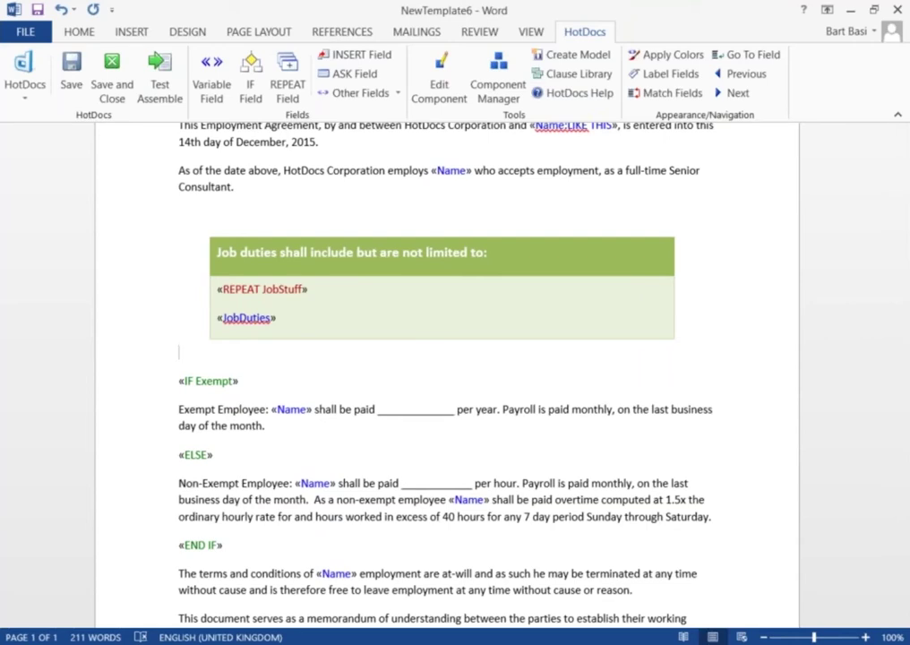
scroll(447, 376, up, 5)
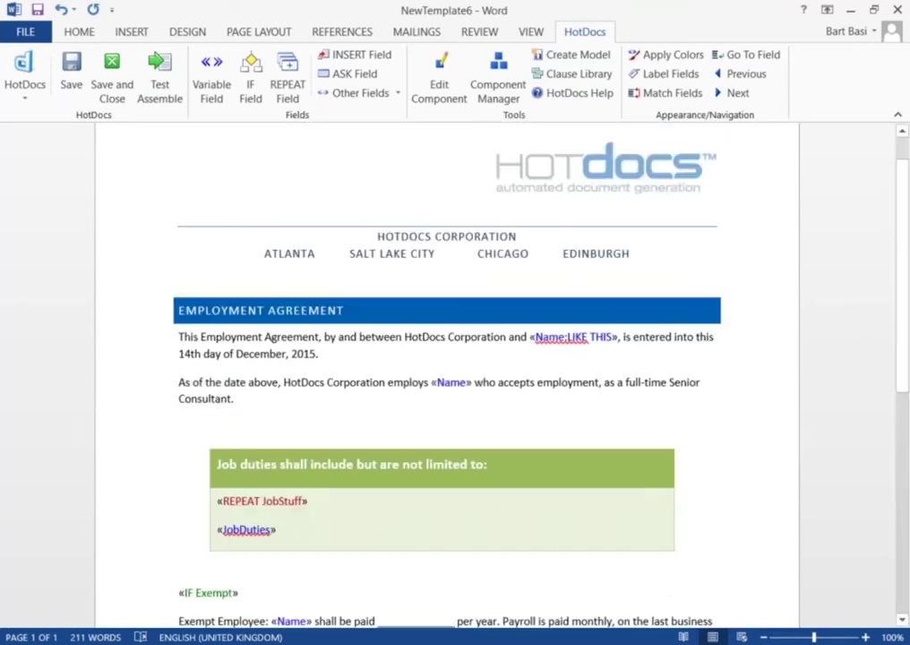
Step: Save the template, start a test assembly, and enter the employee's name
click(72, 73)
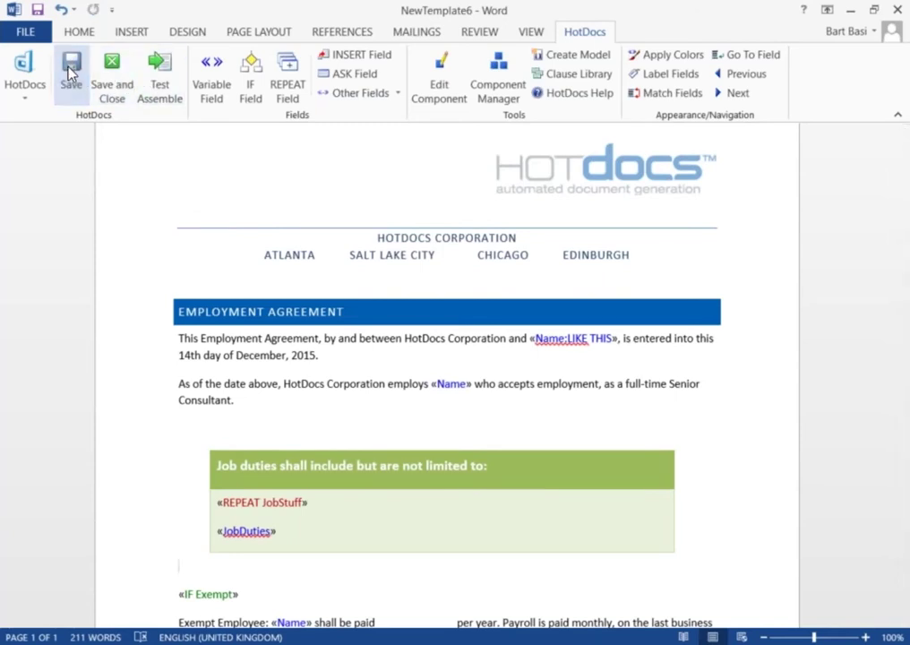
click(174, 85)
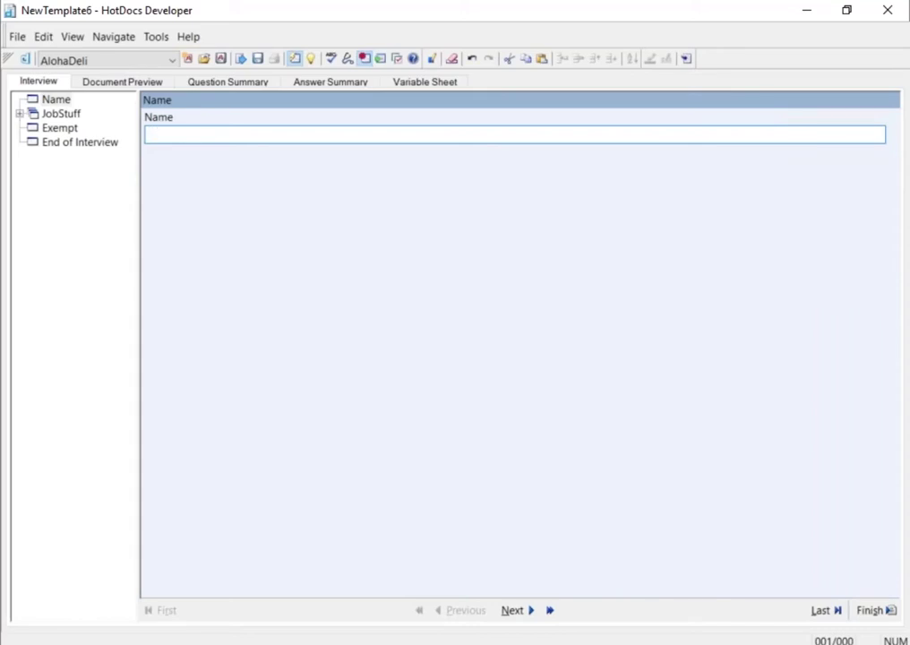
text(Pepper Potts)
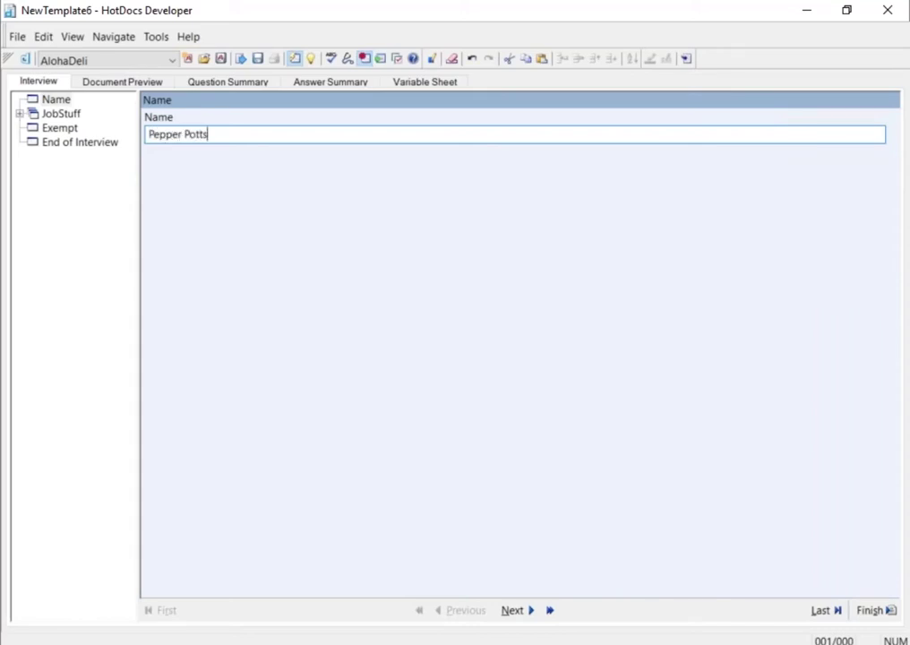
click(516, 612)
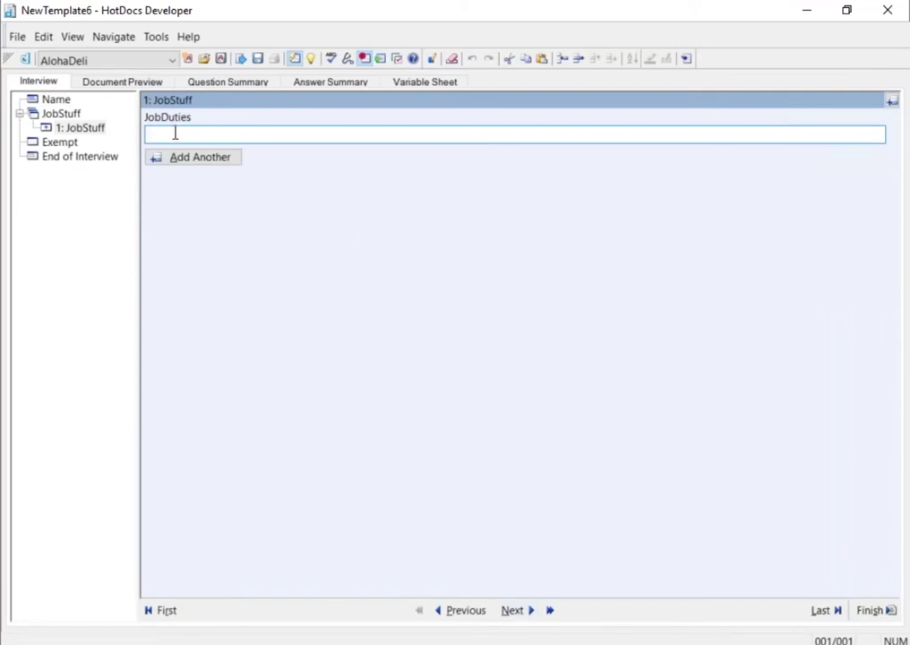
Step: Enter job duties 'Save the World', 'Keep Stark Alive' and 'Do everything'
text(Save the World)
key(Tab)
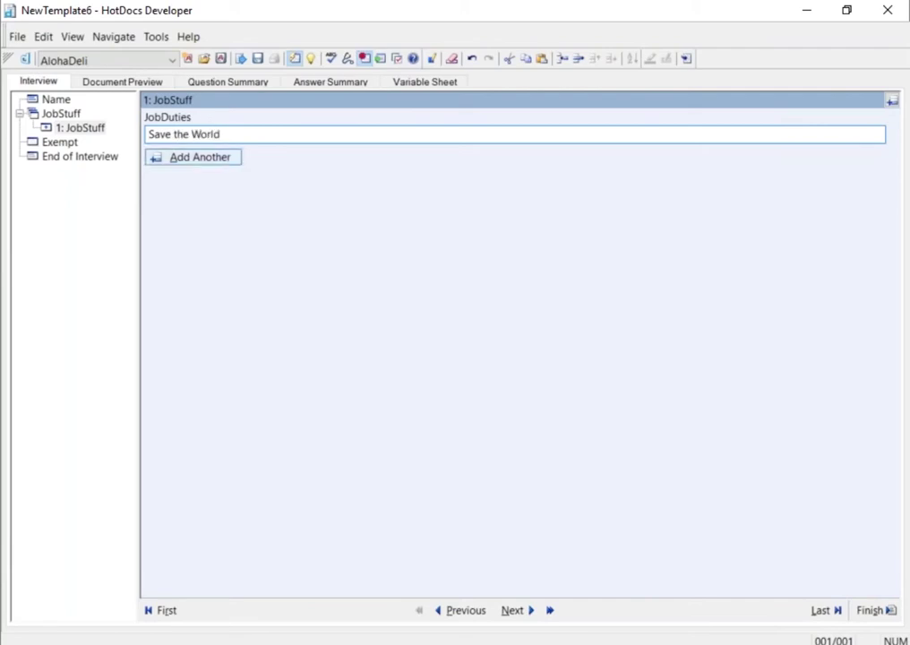
click(223, 161)
text(Ke)
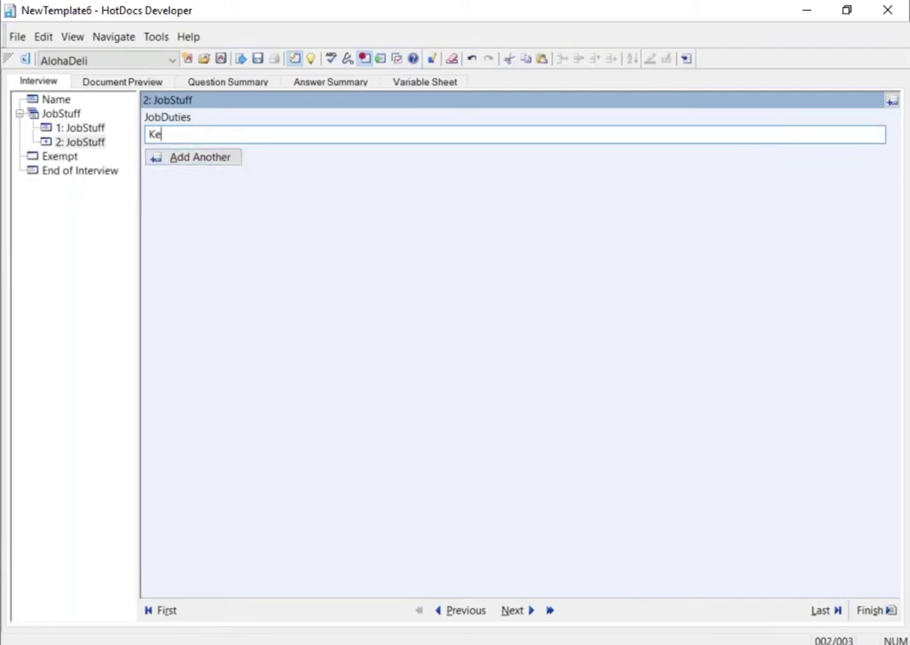
text(ep Stark Alive)
click(233, 160)
text(Do)
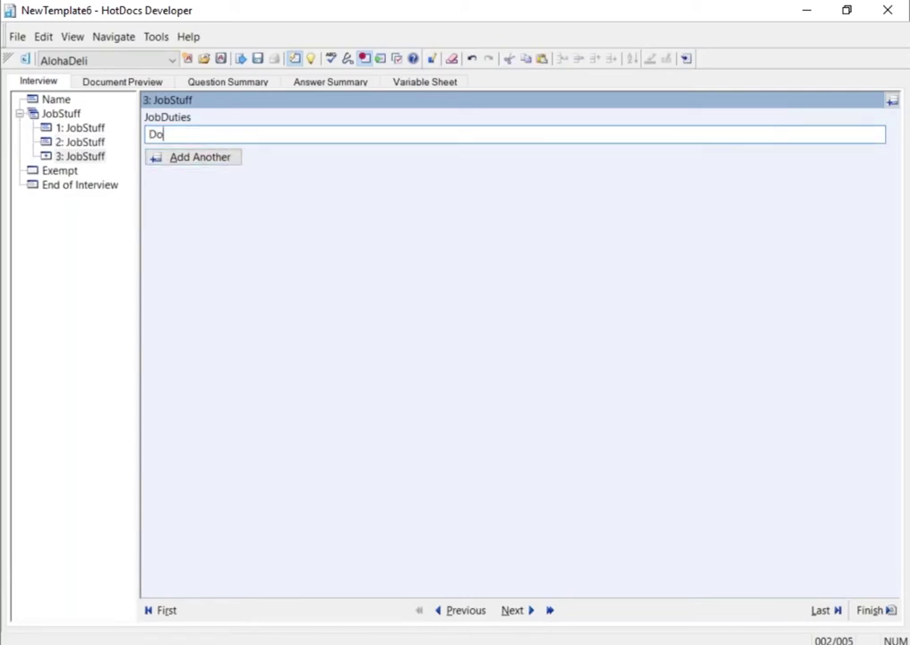
text( everything)
Step: Answer Yes to Exempt, then finish the interview and send the agreement to Word without saving answers
click(515, 611)
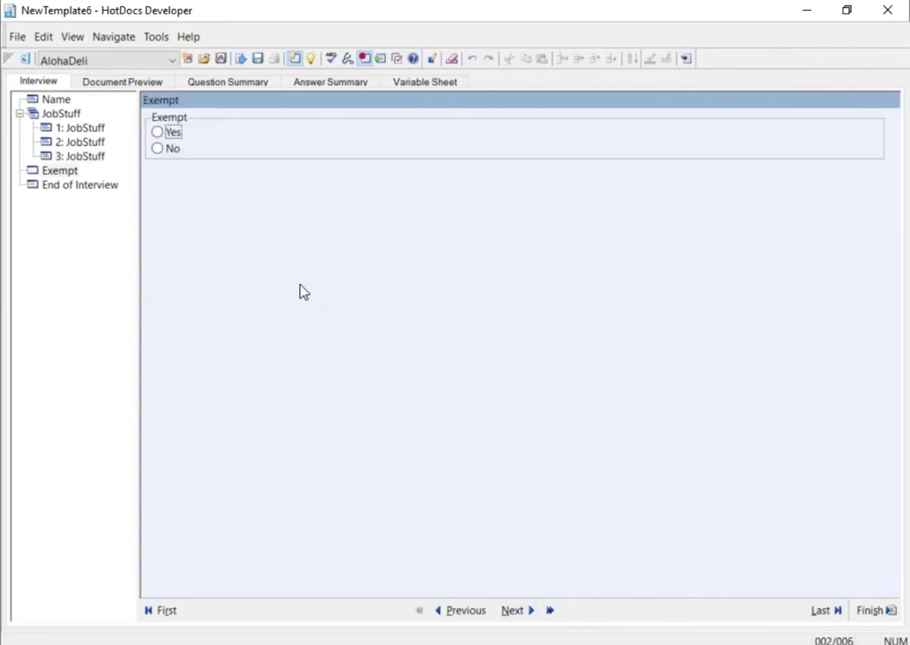
click(159, 131)
click(524, 616)
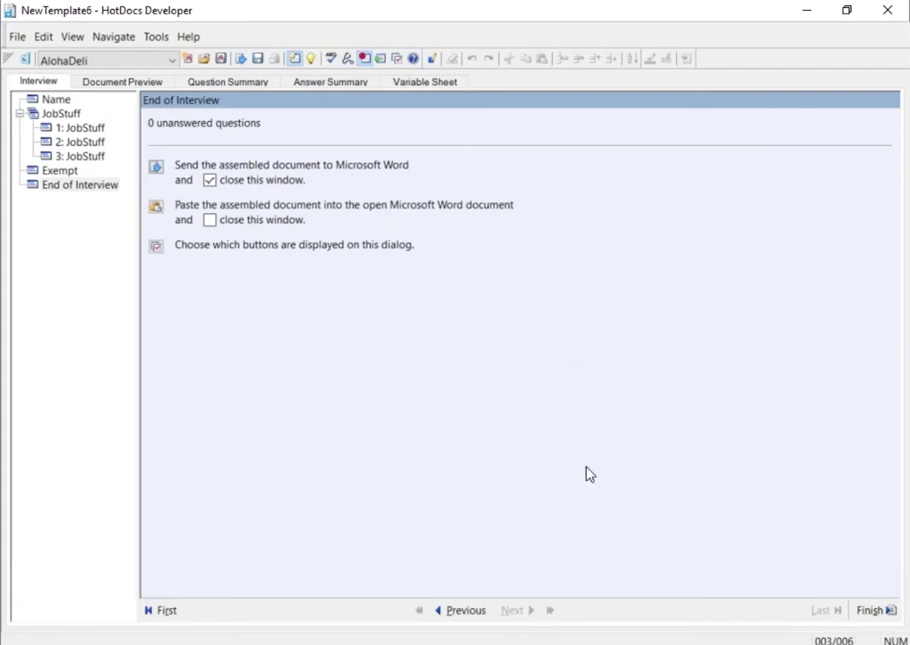
click(874, 612)
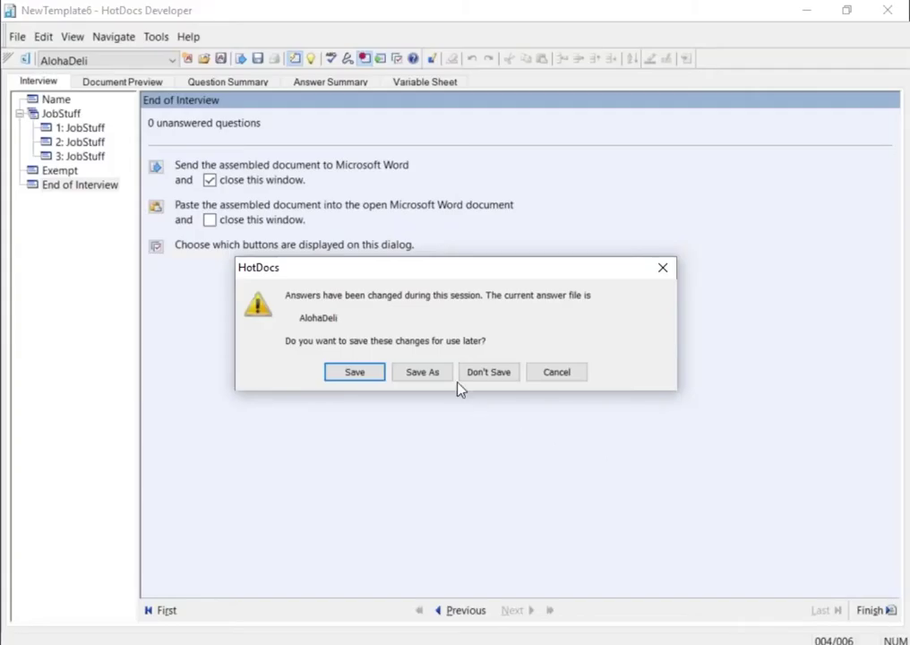
click(495, 373)
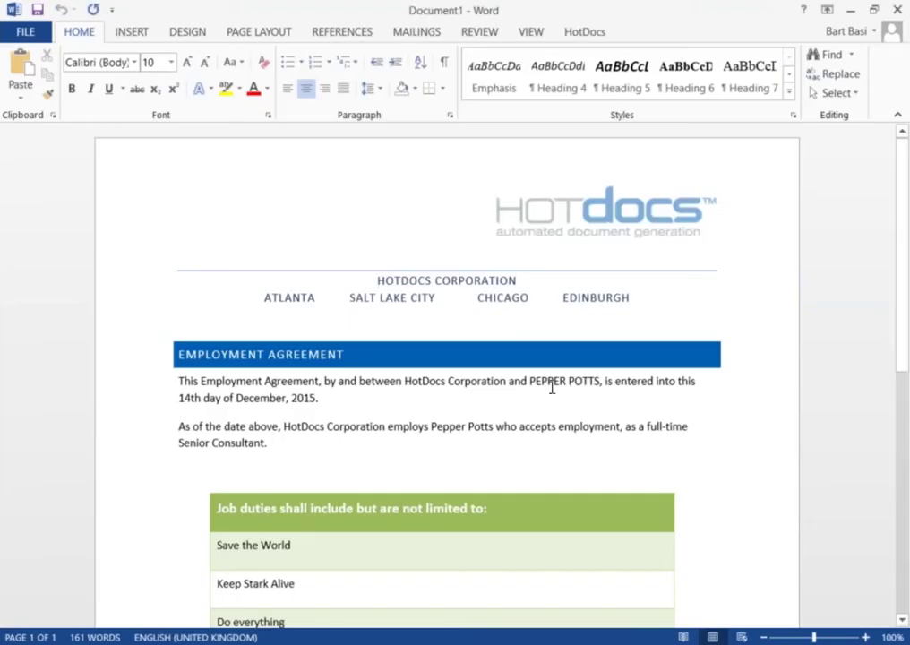
scroll(576, 407, down, 3)
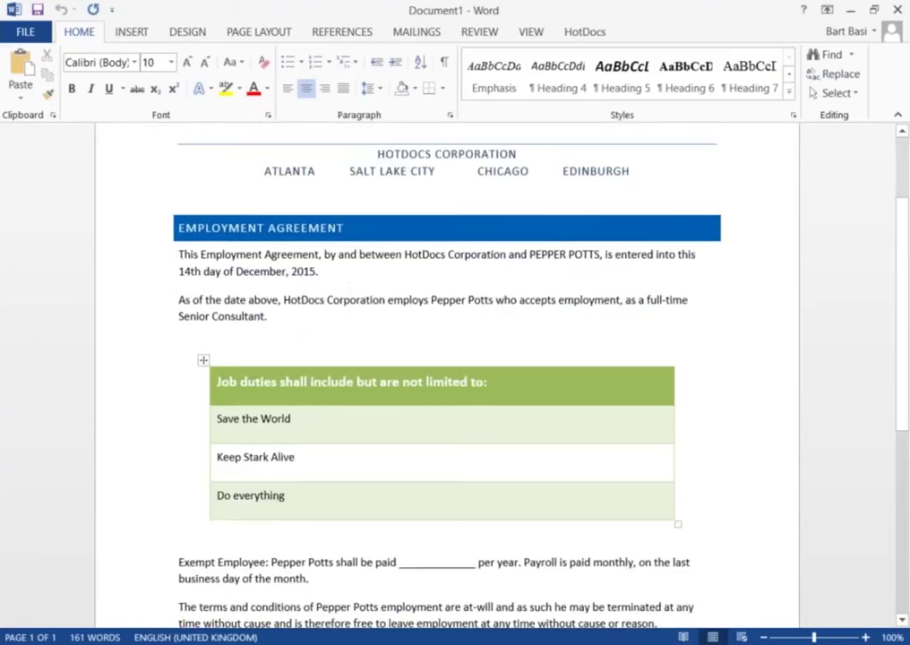
drag(530, 253, 613, 253)
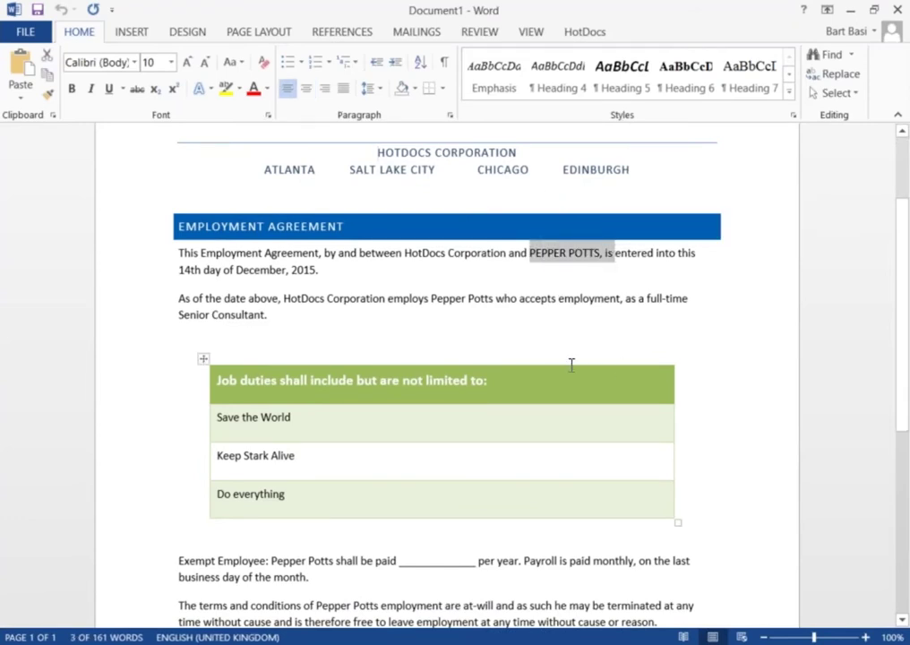
drag(431, 298, 493, 298)
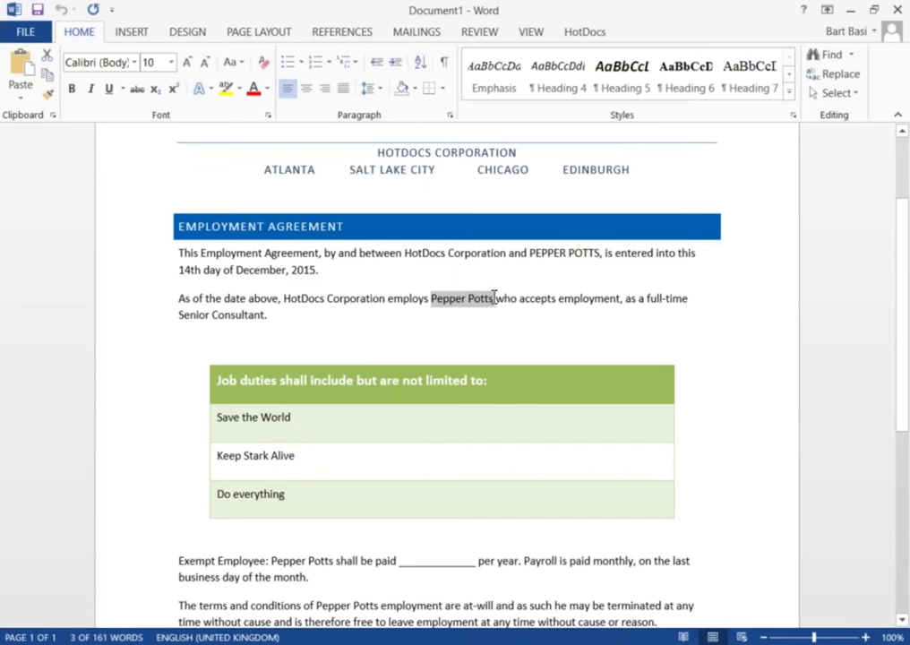
scroll(522, 336, down, 1)
scroll(522, 336, down, 3)
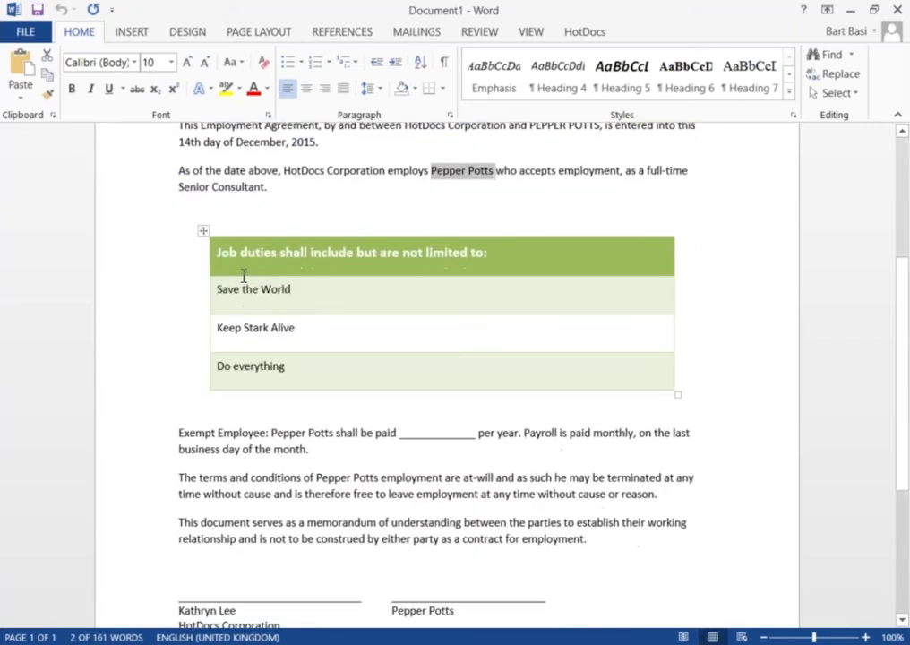